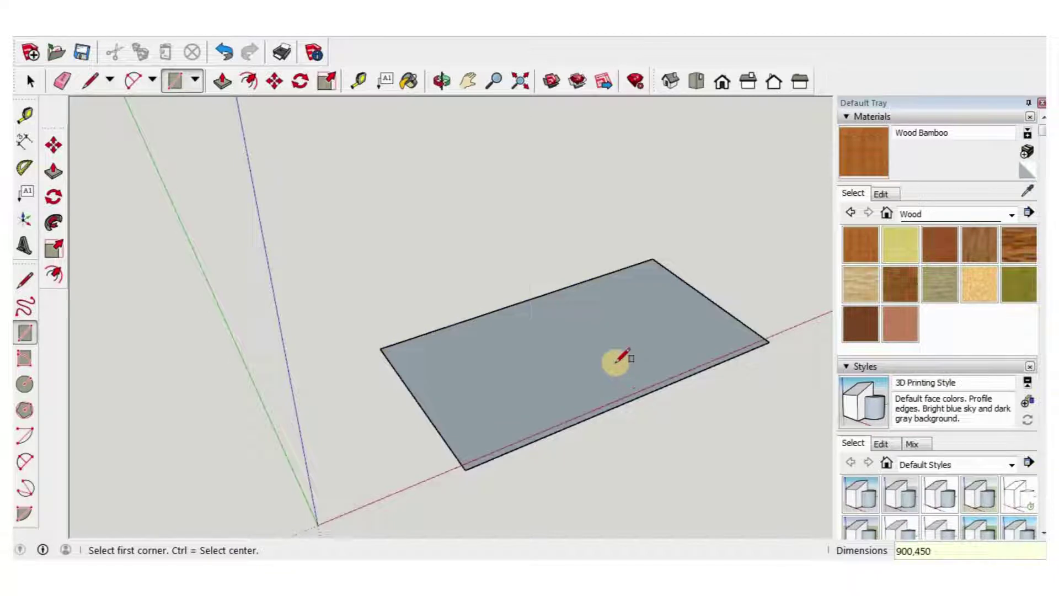
Step: Move the 900 × 450 mm rectangle about 397 mm away from the red axis along the green axis
scroll(622, 357, down, 3)
middle_drag(570, 442, 580, 371)
key(space)
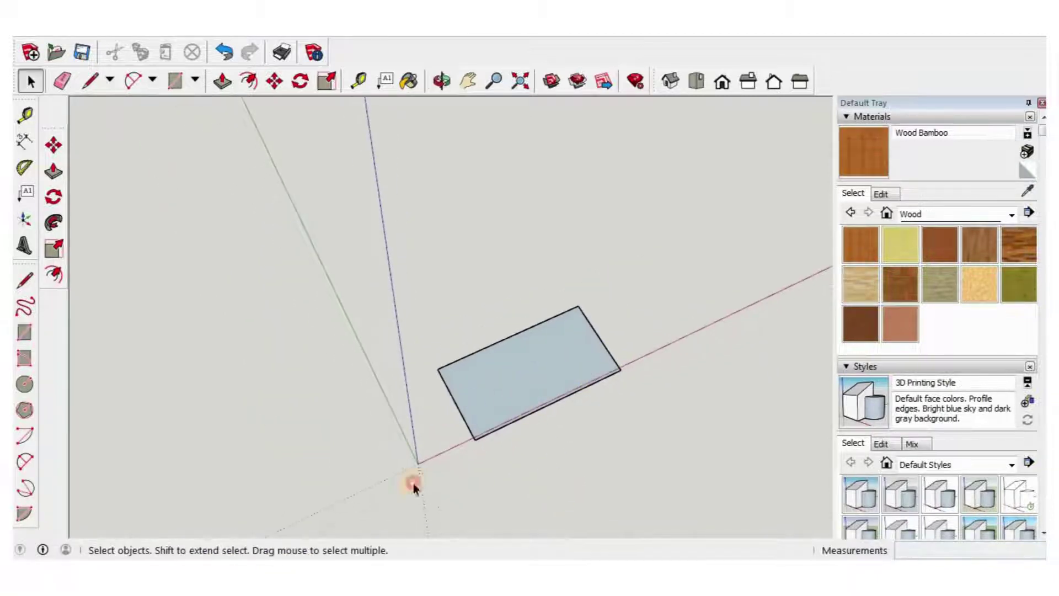
drag(420, 487, 421, 487)
key(m)
click(672, 342)
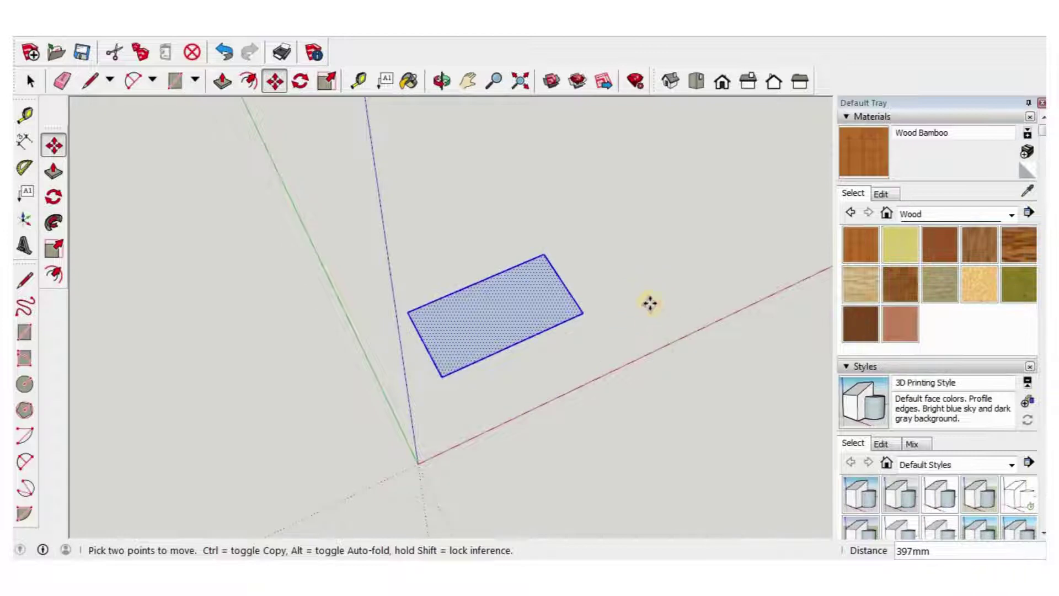
Step: Place a copy of the rectangle about 1227 mm farther along the green axis
key(ctrl)
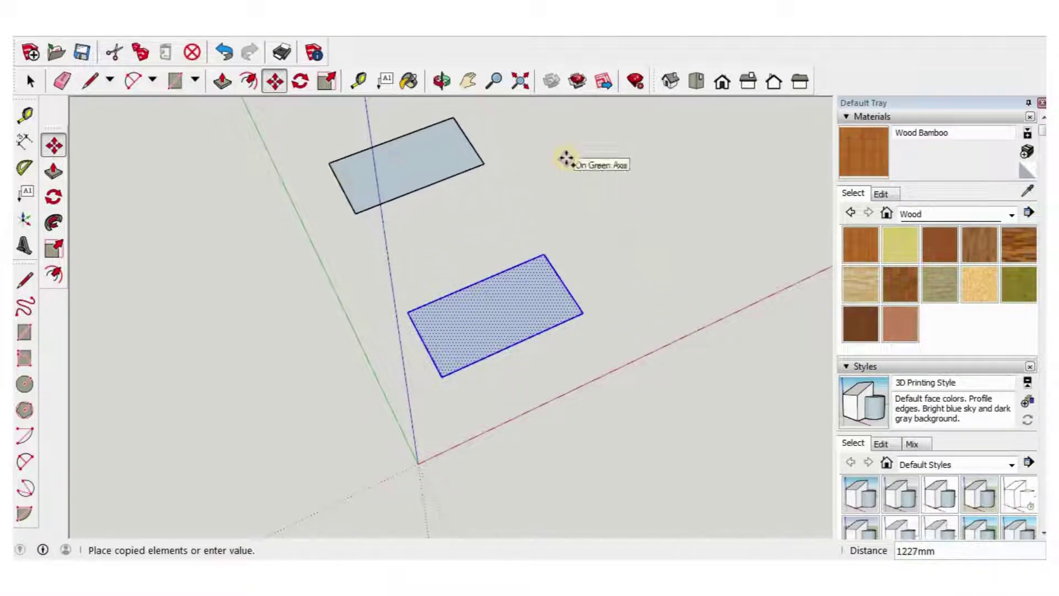
click(570, 161)
key(space)
Step: Copy the original rectangle's short edge nearest the green axis 25 mm inward
scroll(491, 297, up, 6)
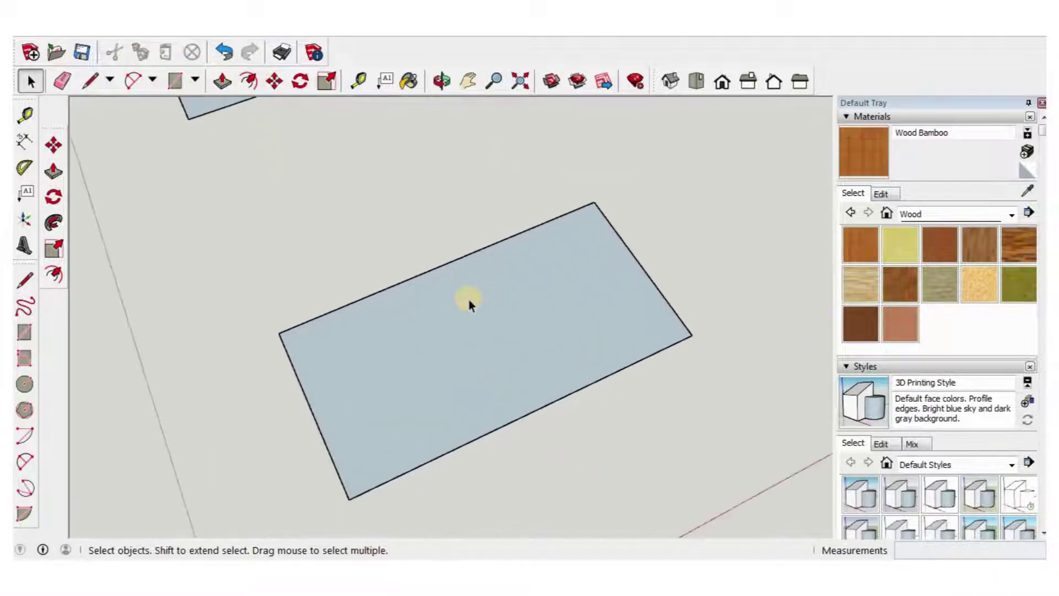
scroll(502, 213, down, 2)
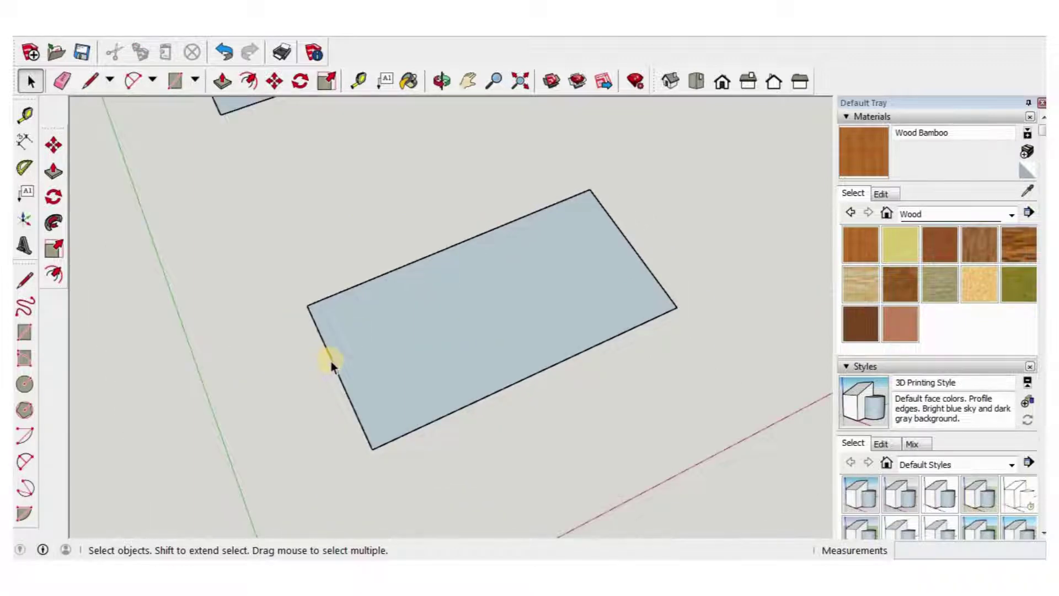
key(m)
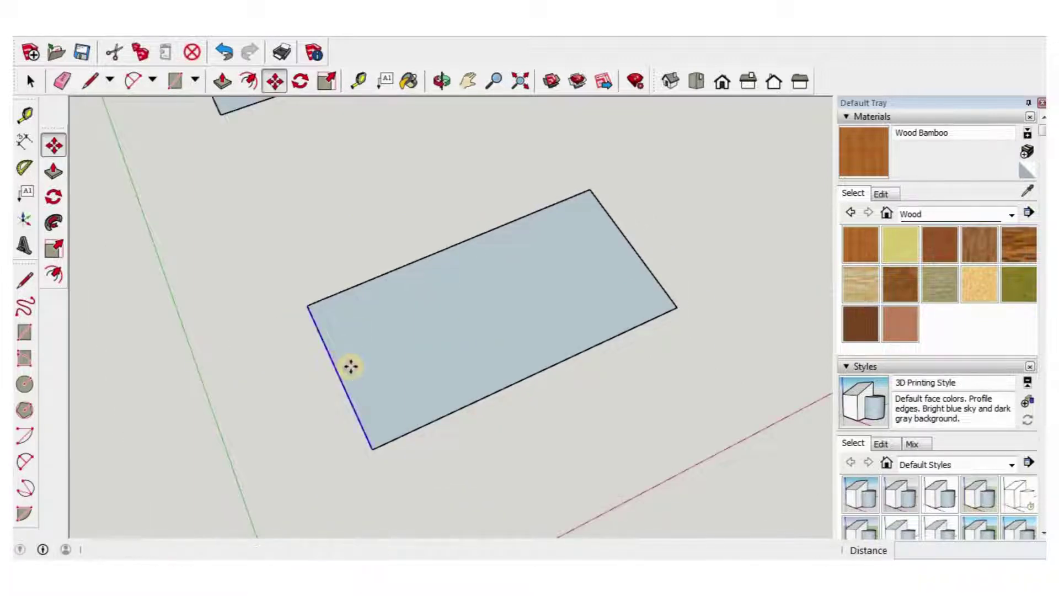
scroll(350, 367, up, 2)
key(ctrl)
click(380, 482)
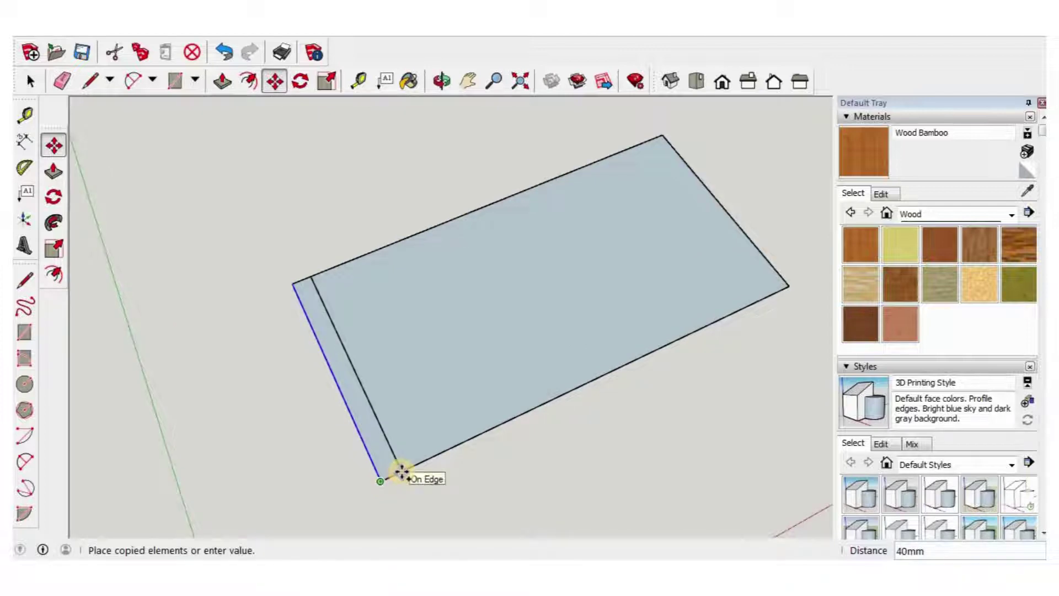
key(Return)
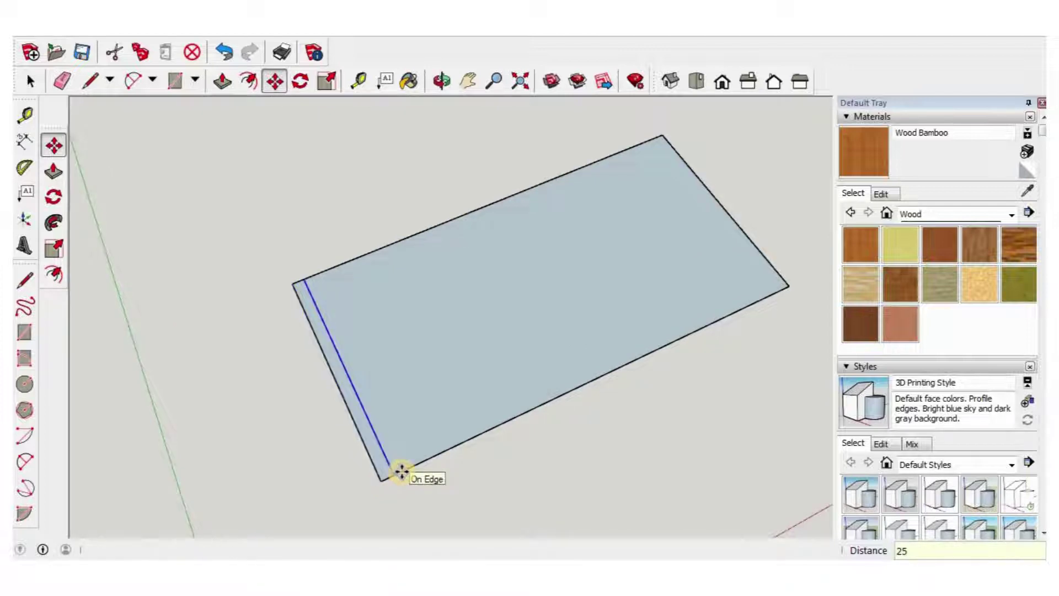
key(space)
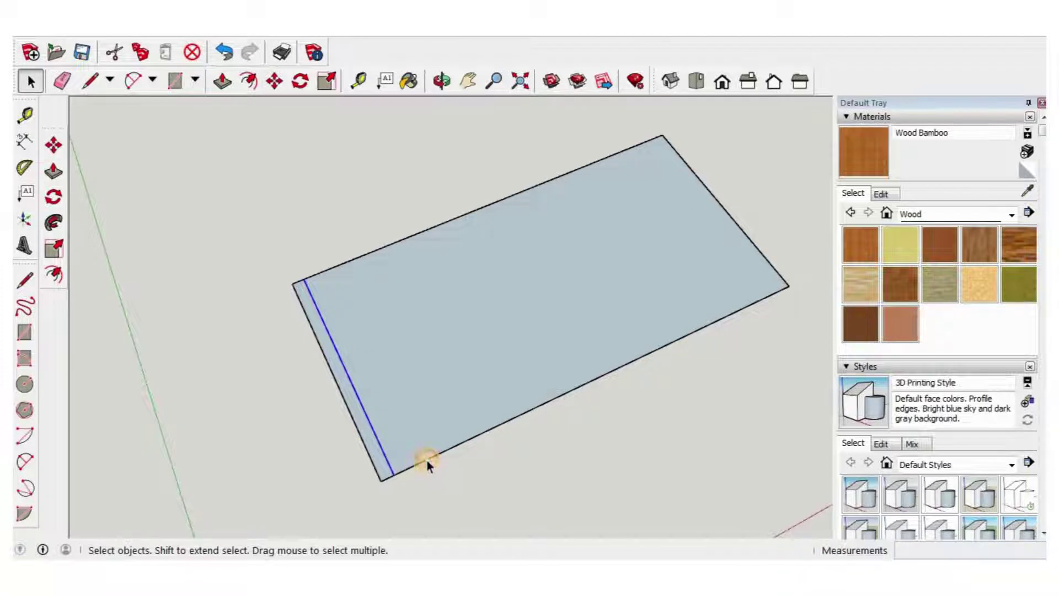
Step: Copy the rectangle's long edge nearest the red axis 25 mm inward
click(426, 459)
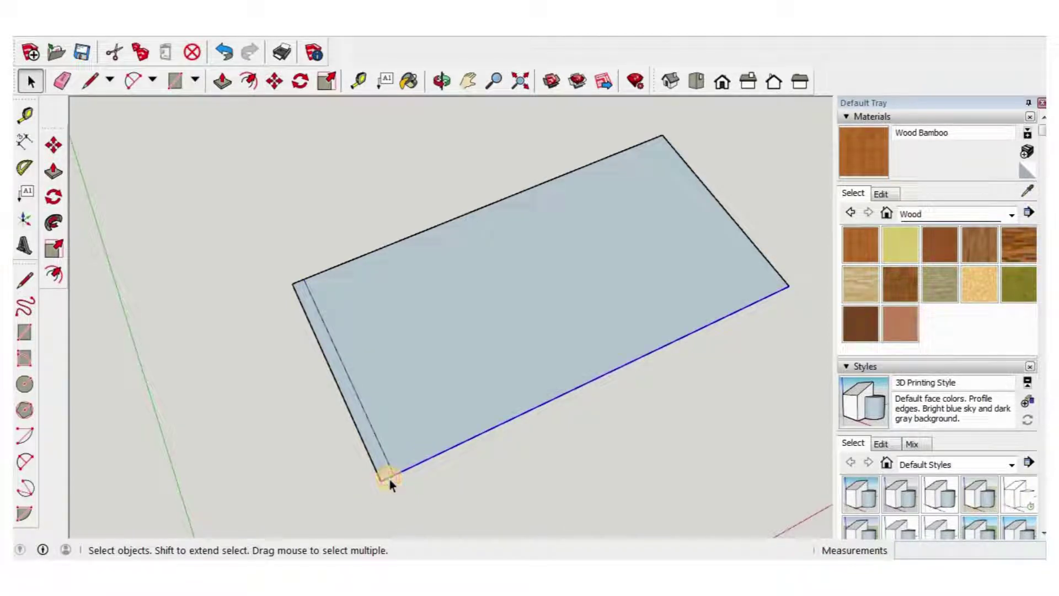
key(m)
click(380, 473)
key(ctrl)
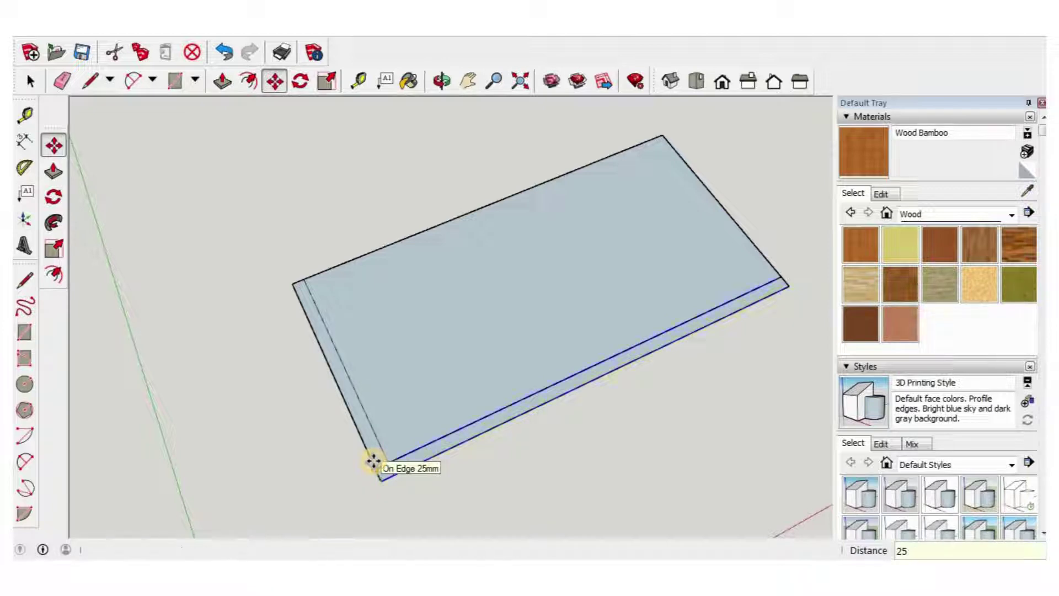
key(Return)
middle_drag(484, 404, 367, 333)
key(space)
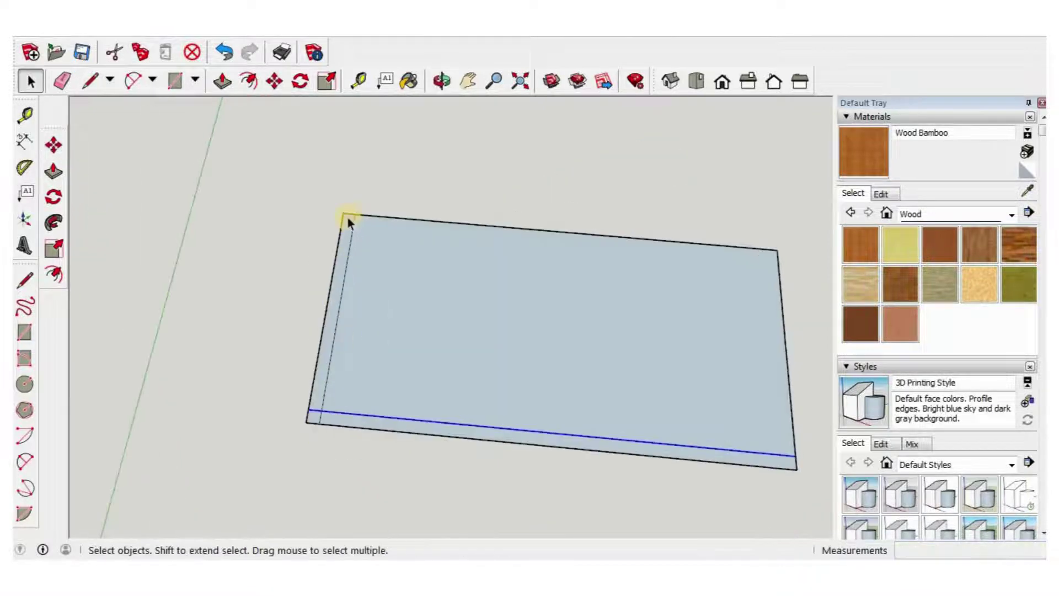
Step: Copy the long edge farthest from the red axis 25 mm inward
click(367, 217)
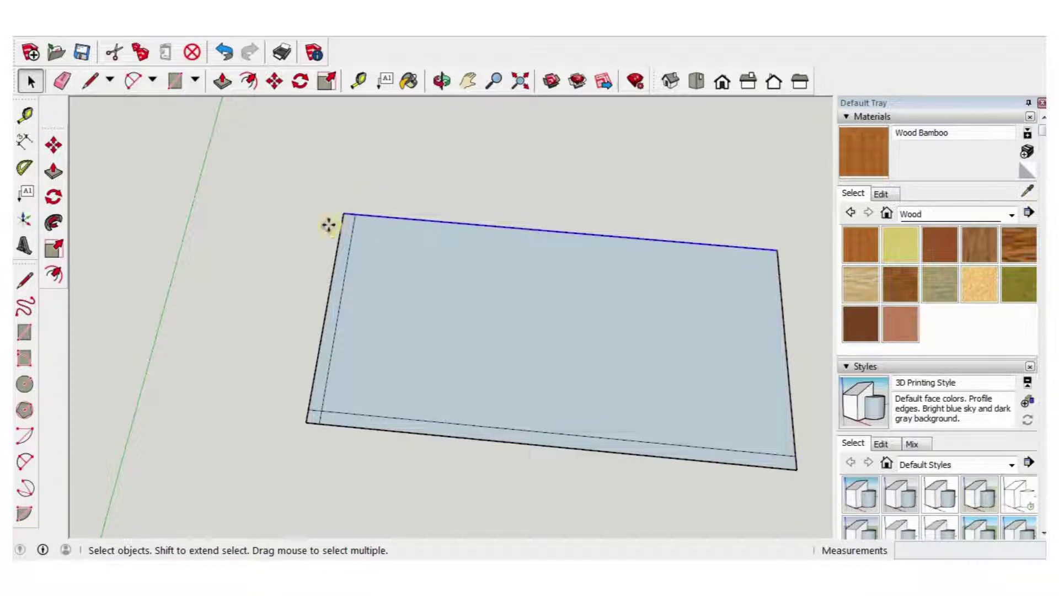
key(m)
middle_drag(329, 224, 301, 255)
click(311, 274)
key(ctrl)
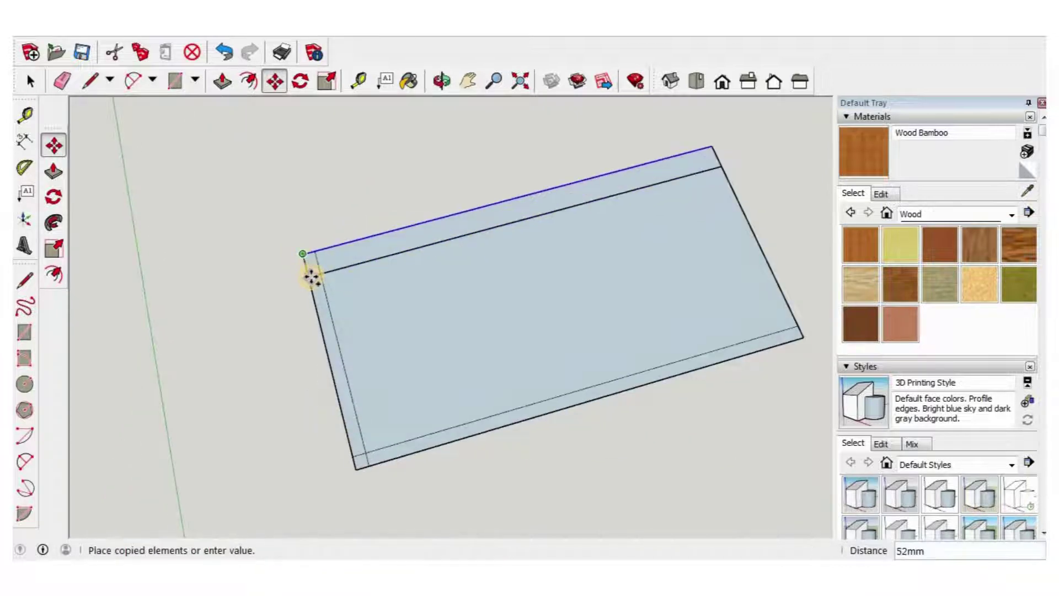
text(25)
key(Return)
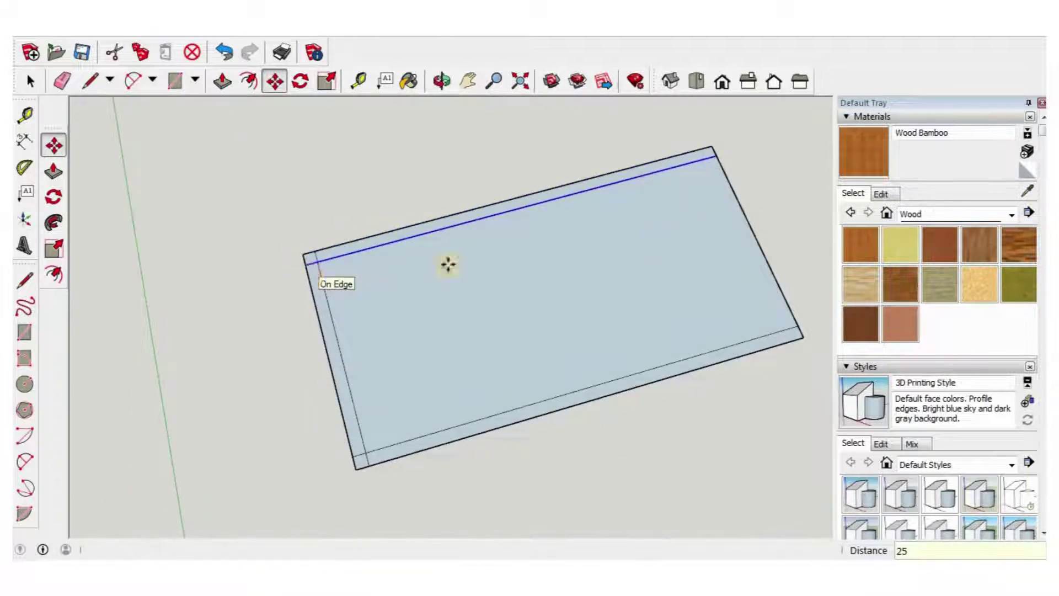
key(space)
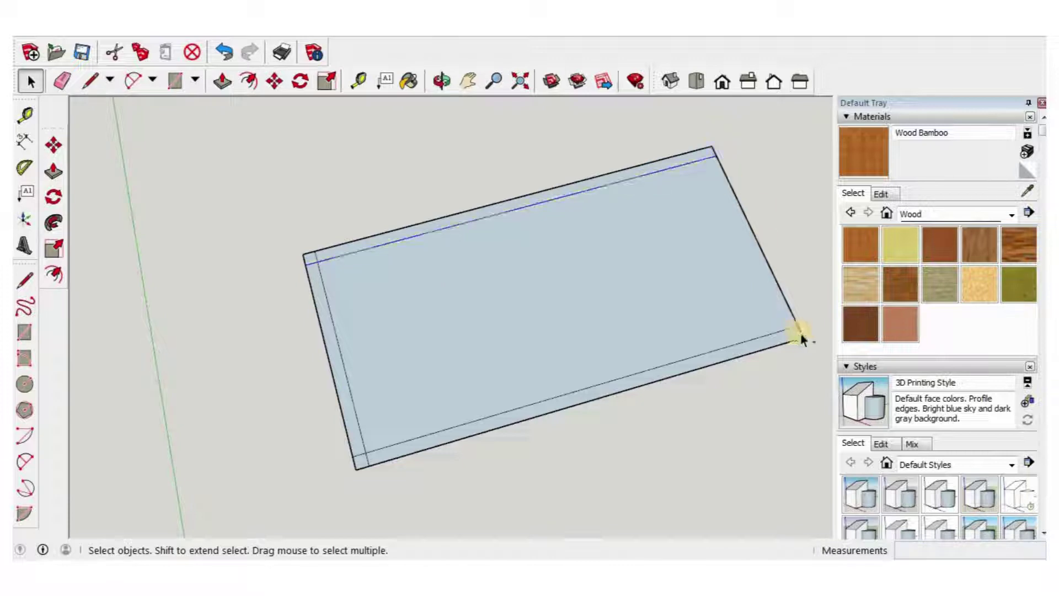
Step: Copy the remaining short edge 25 mm inward to complete the border around the rectangle
key(m)
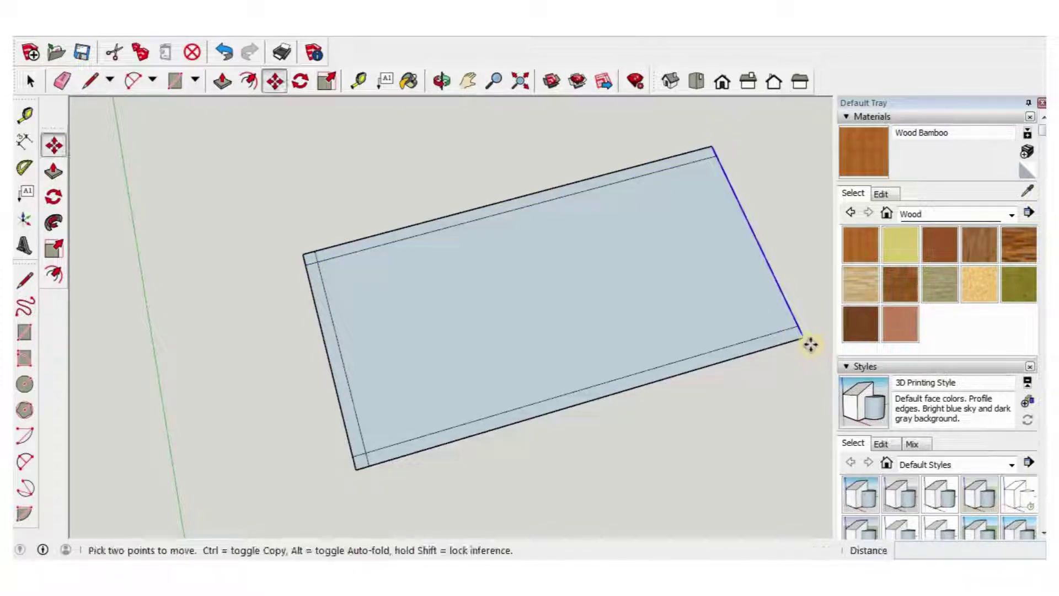
click(805, 338)
key(ctrl)
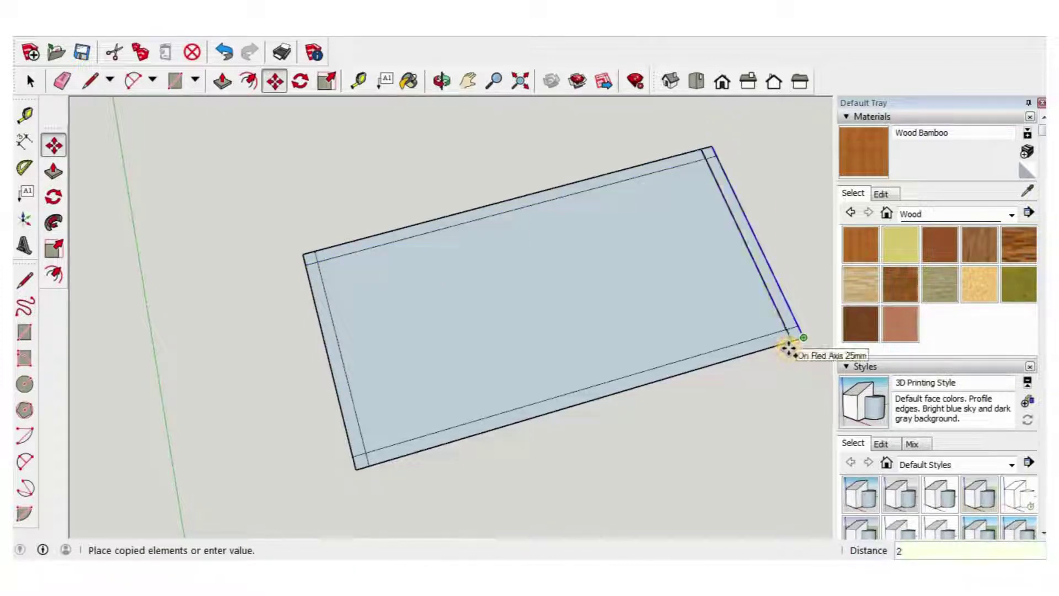
key(Return)
Step: Push/Pull the small corner square at the rear end near the green axis up 225 mm
click(226, 83)
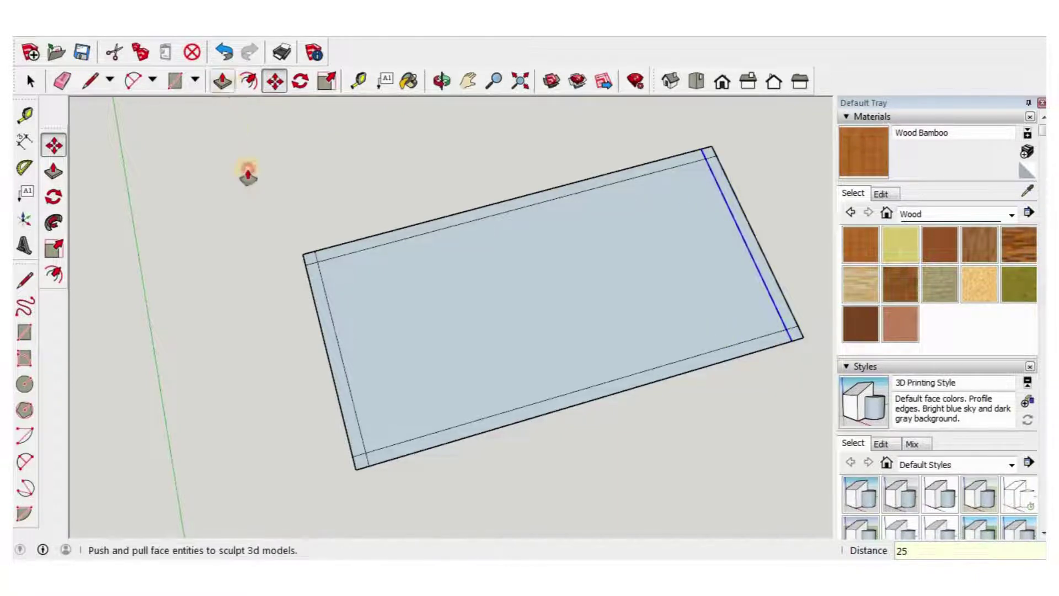
middle_drag(464, 248, 479, 251)
middle_drag(583, 320, 405, 274)
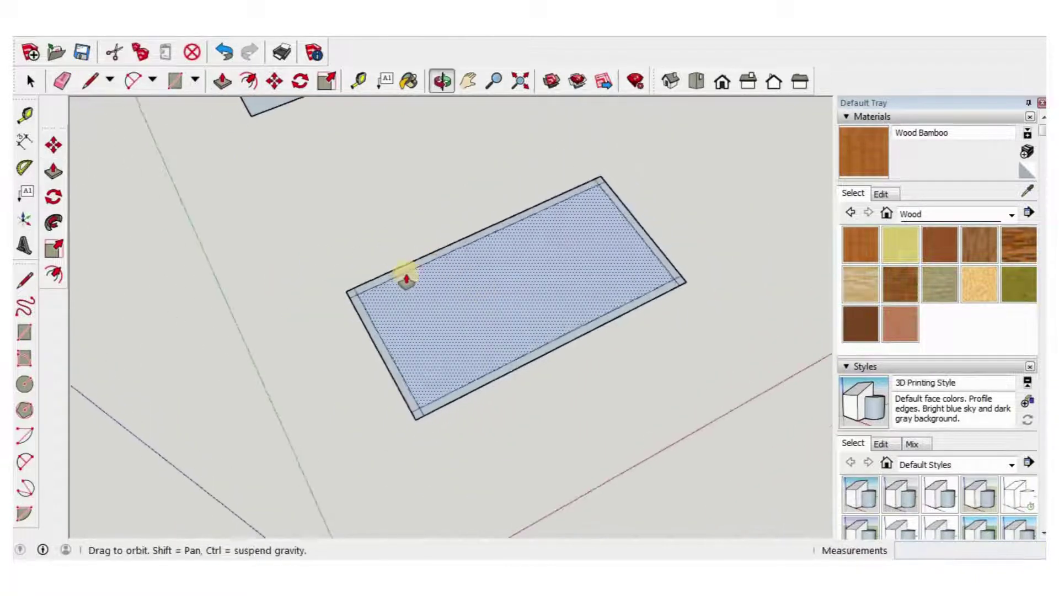
scroll(326, 293, up, 5)
drag(326, 291, 334, 256)
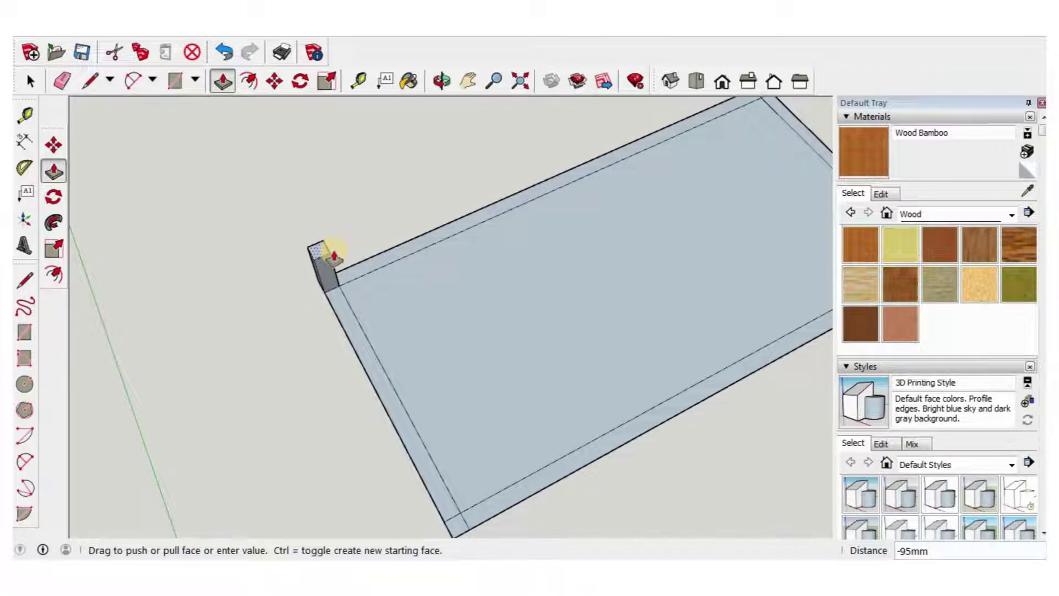
key(Return)
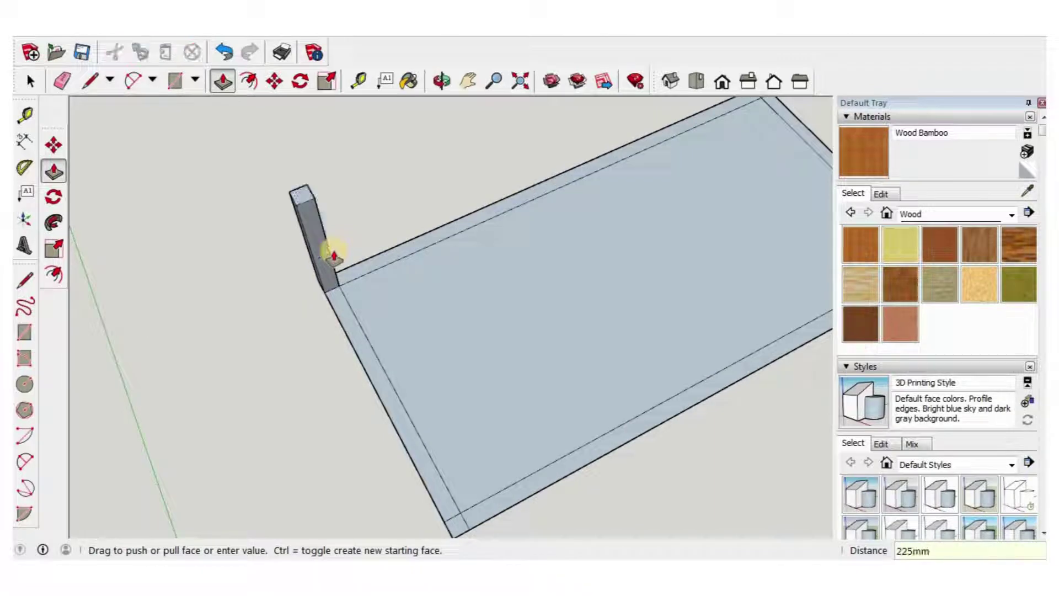
Step: Push/Pull the border strips up to the height of the 225 mm corner post to form the walls
middle_drag(355, 345, 402, 544)
drag(387, 503, 513, 361)
middle_drag(514, 361, 448, 268)
click(463, 267)
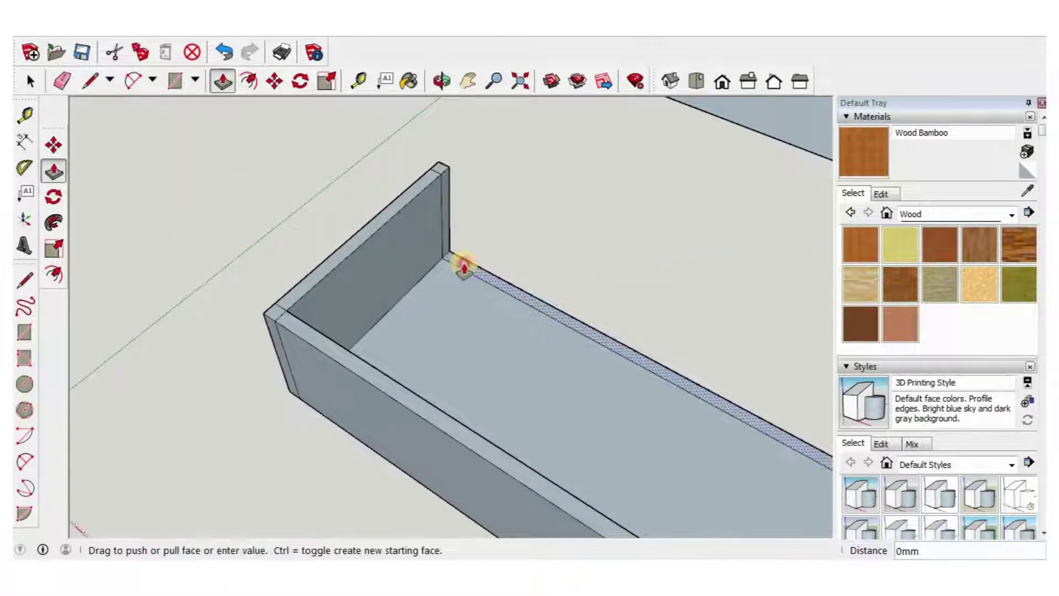
click(353, 240)
scroll(331, 224, down, 2)
scroll(506, 418, down, 3)
scroll(506, 419, up, 5)
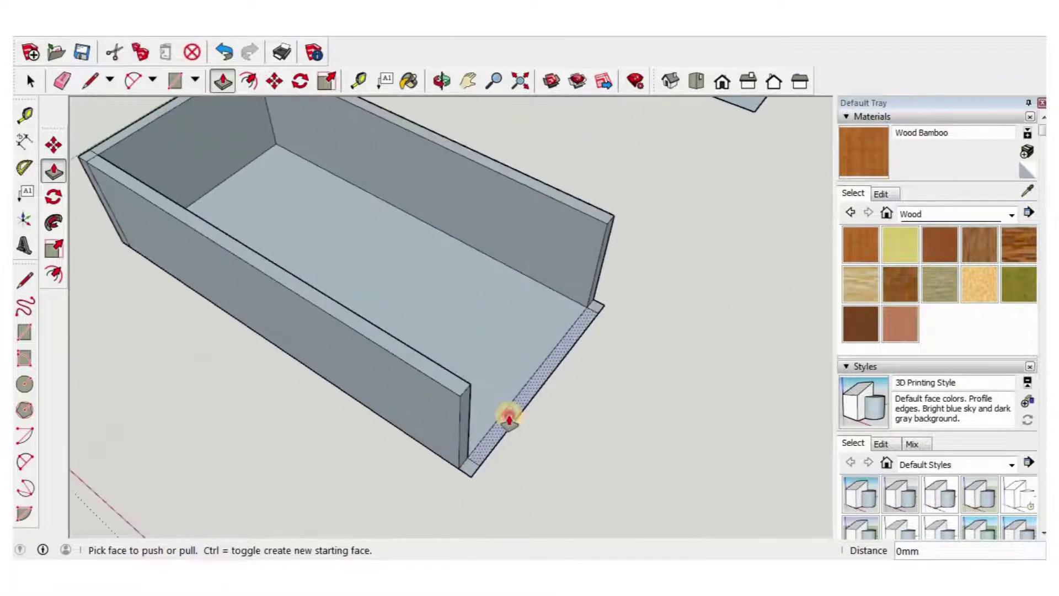
Step: Push/Pull the remaining corner squares up to the wall height to close the box corners
click(473, 469)
click(471, 469)
middle_drag(585, 274, 341, 284)
scroll(614, 458, up, 3)
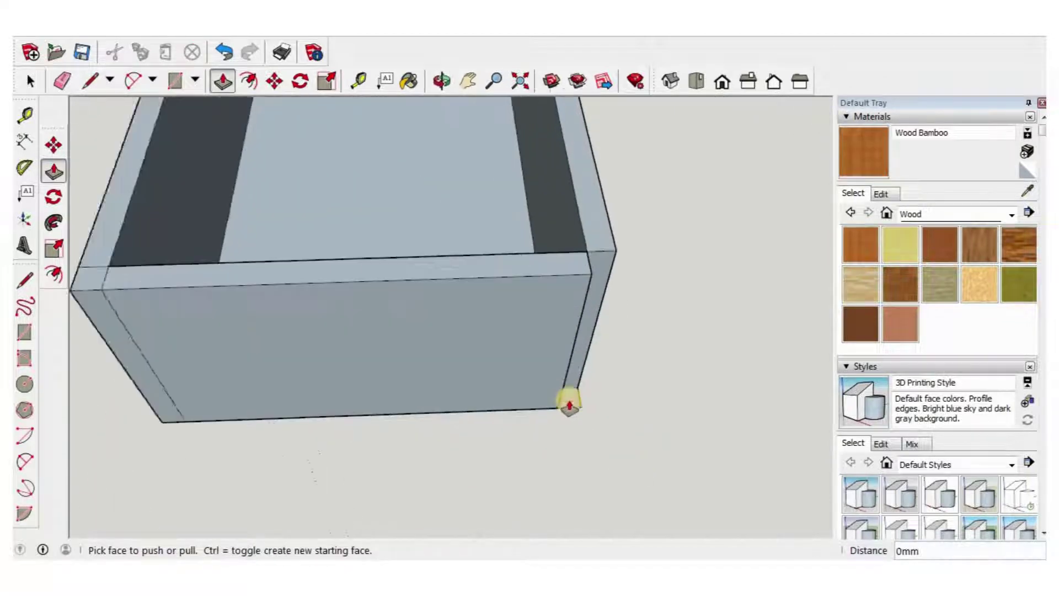
click(574, 402)
click(573, 386)
scroll(415, 312, down, 3)
middle_drag(430, 325, 572, 291)
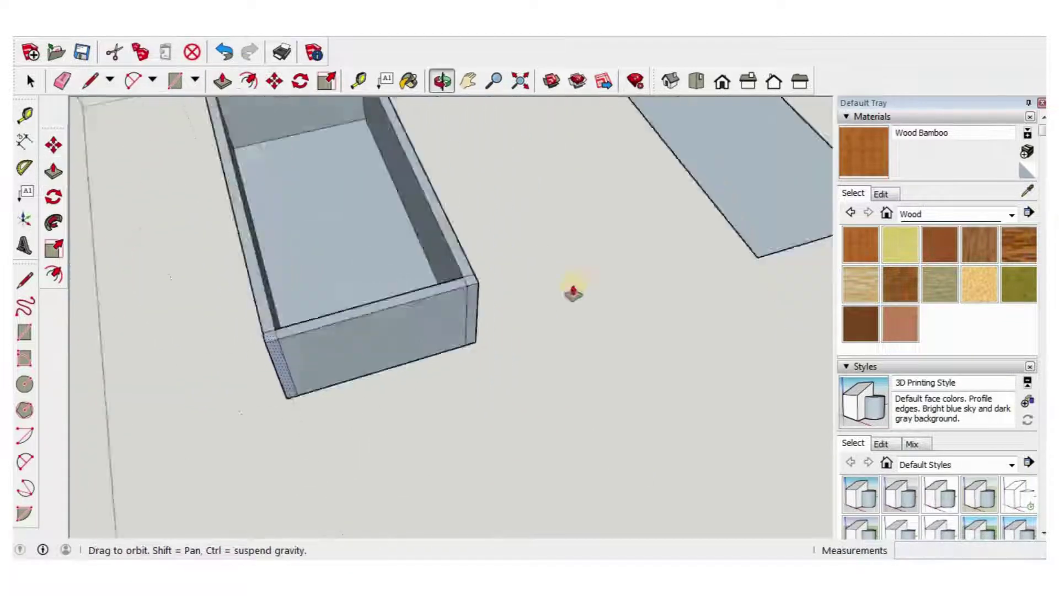
Step: Select the upper outer edges of all four box walls
middle_drag(265, 337, 498, 372)
key(space)
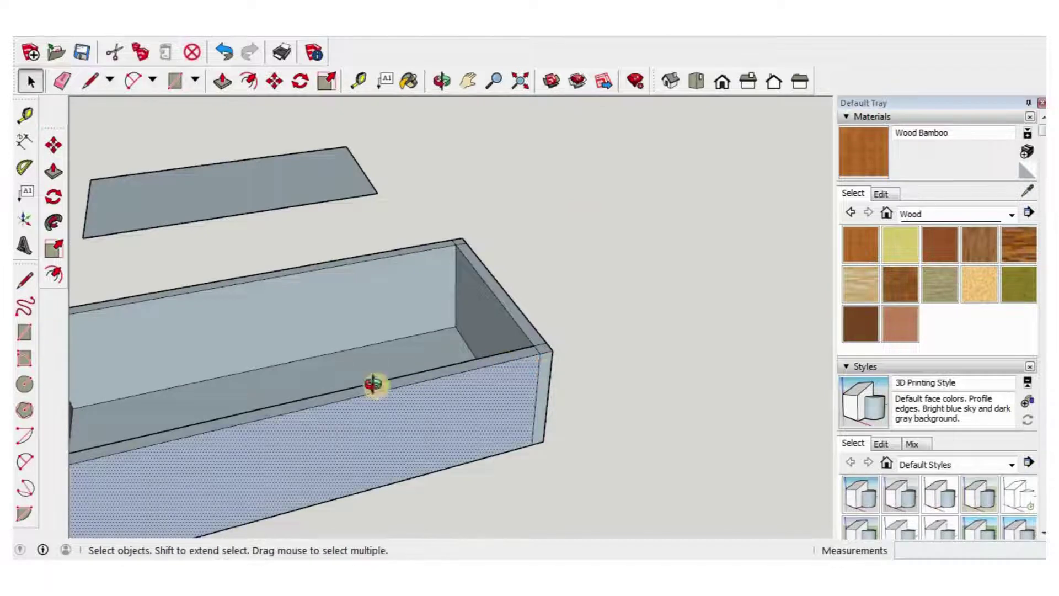
middle_drag(372, 383, 408, 343)
click(397, 370)
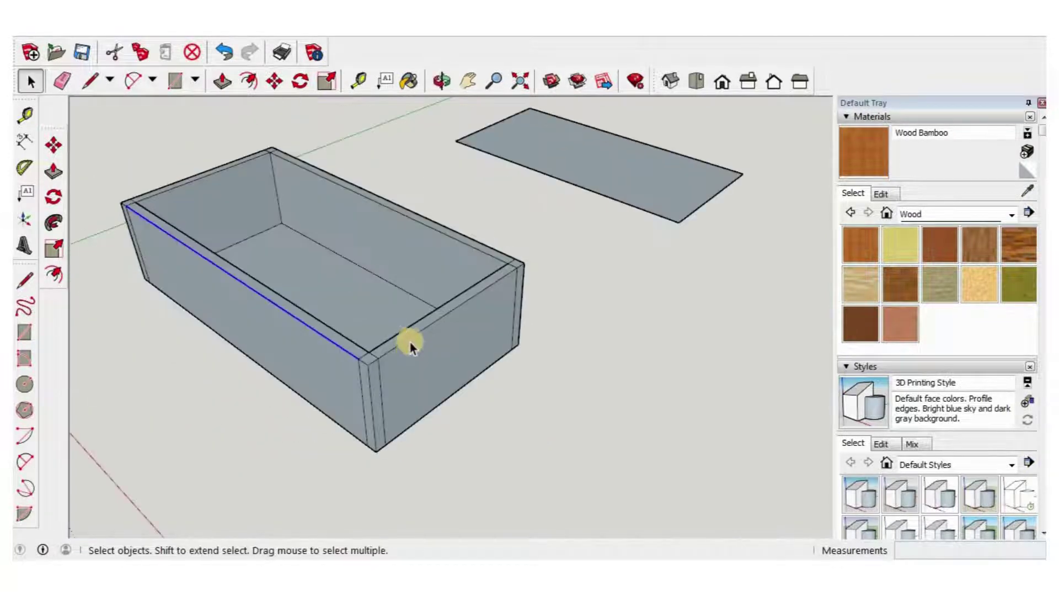
middle_drag(490, 343, 726, 415)
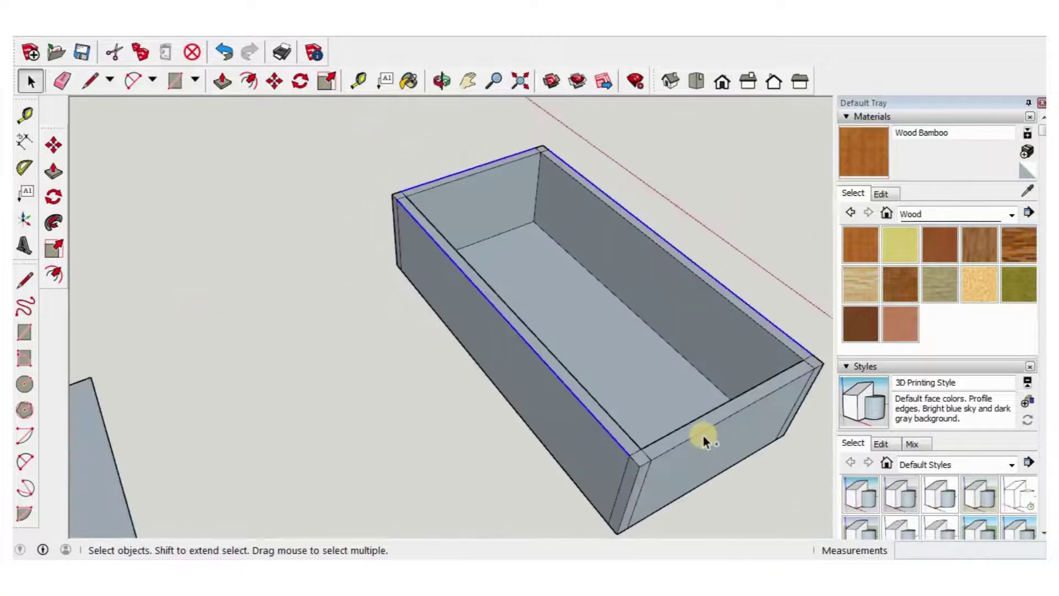
middle_drag(612, 406, 581, 327)
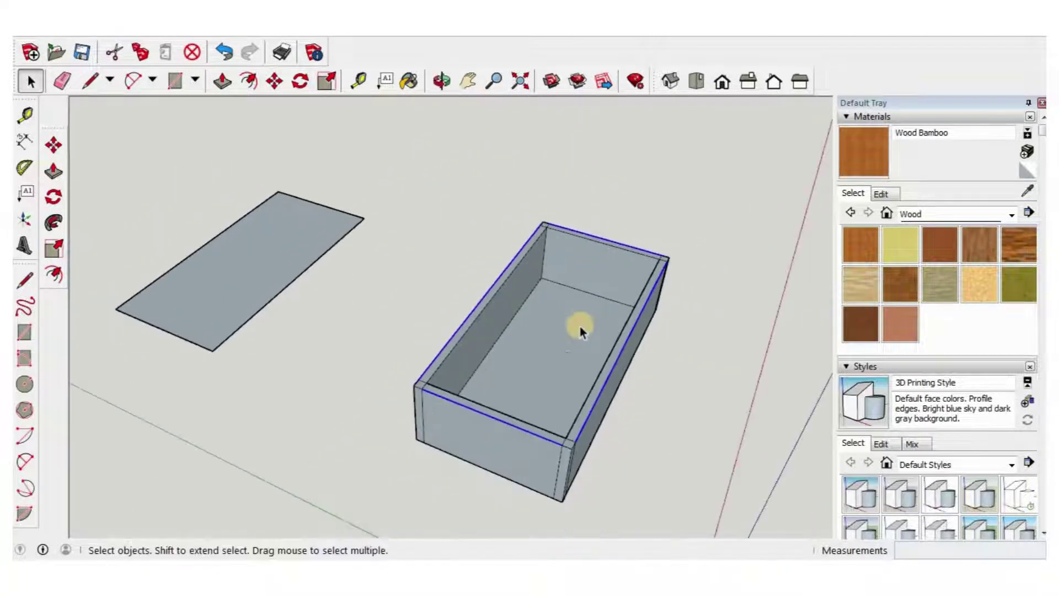
Step: Copy the selected upper outer edges 25 mm down the wall faces
scroll(568, 448, up, 5)
key(m)
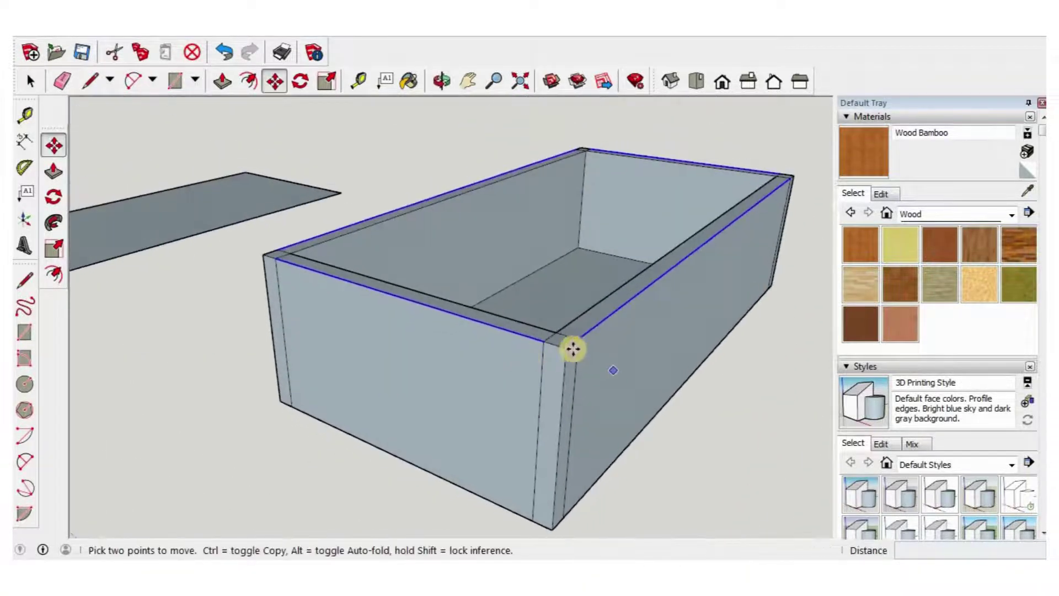
click(566, 353)
key(ctrl)
text(2)
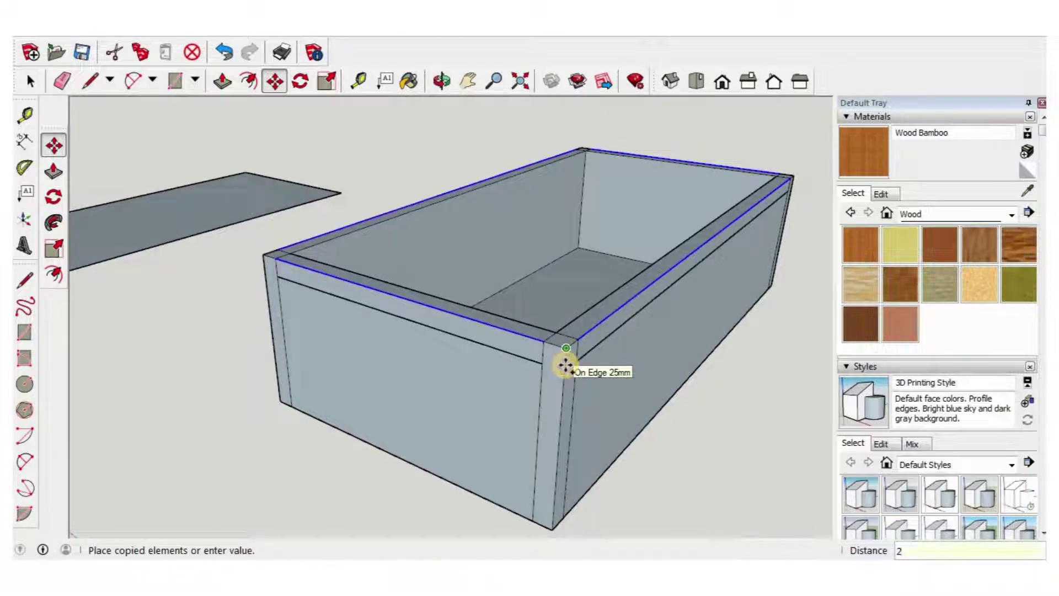
text(5)
key(Return)
Step: Draw a 400 × 25 mm rectangle over the strip along the short wall's upper outer edge
click(175, 81)
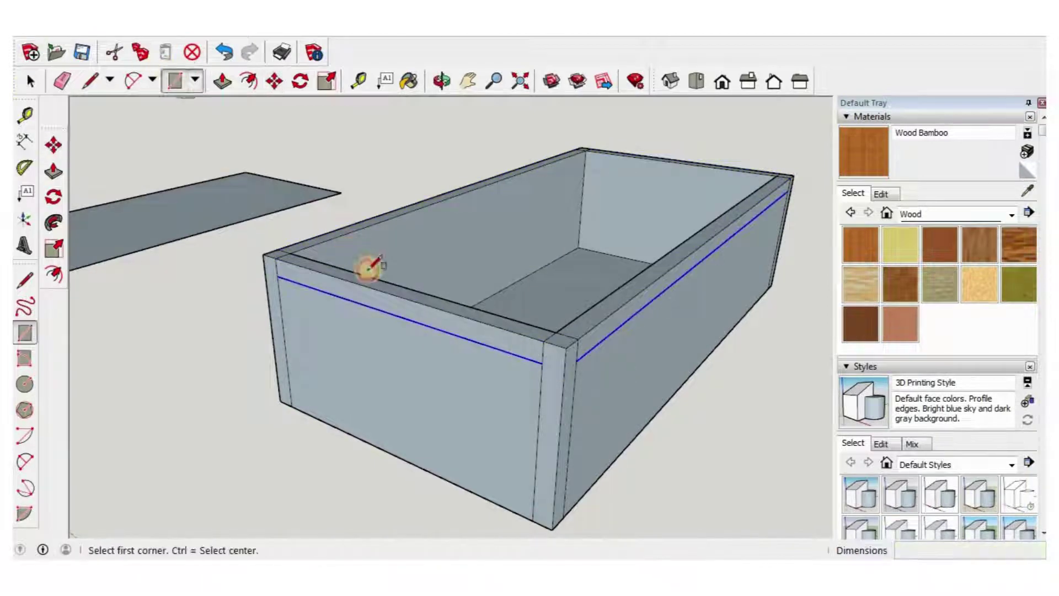
click(275, 257)
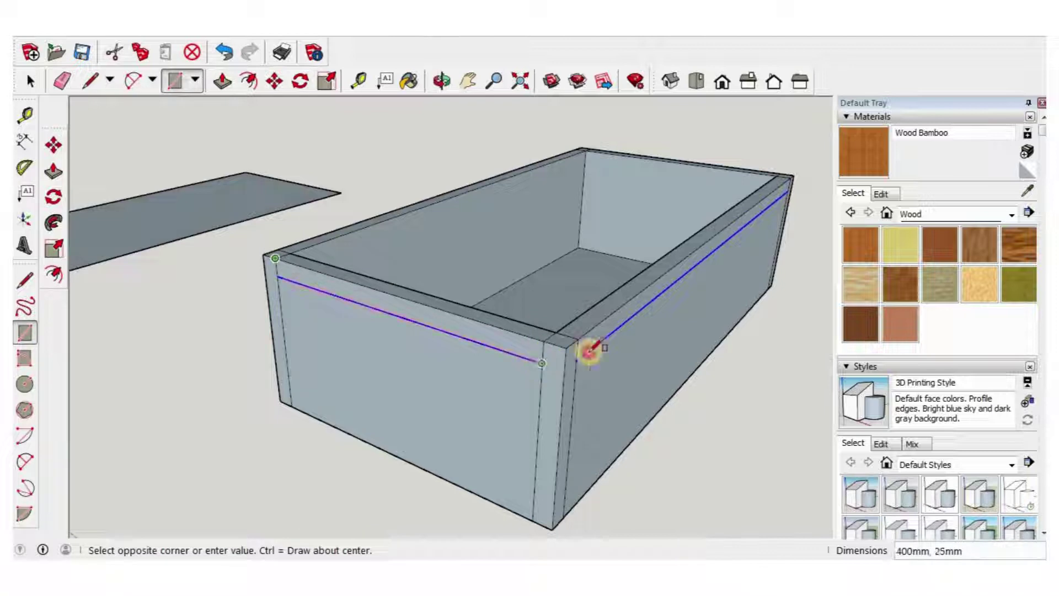
click(542, 363)
Step: Draw a rectangle over the 25 mm strip along the upper outer edge of the adjoining long wall
click(543, 344)
scroll(425, 386, down, 2)
middle_drag(425, 387, 782, 368)
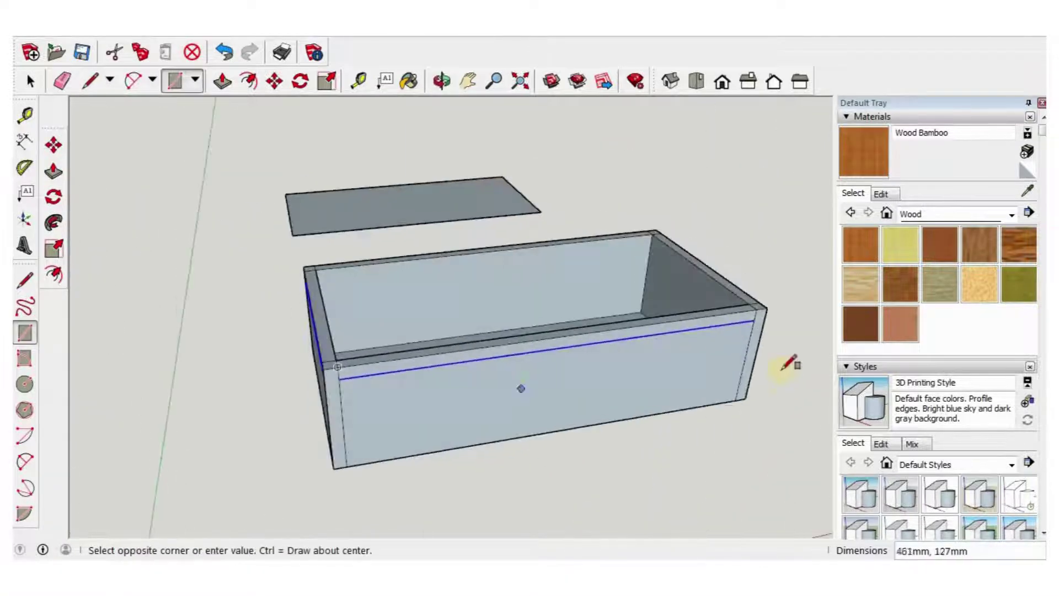
scroll(789, 362, up, 3)
middle_drag(787, 300, 421, 395)
Step: Draw 400 × 25 mm and 850 × 25 mm rectangles over the upper strips of the remaining short and long walls
click(378, 404)
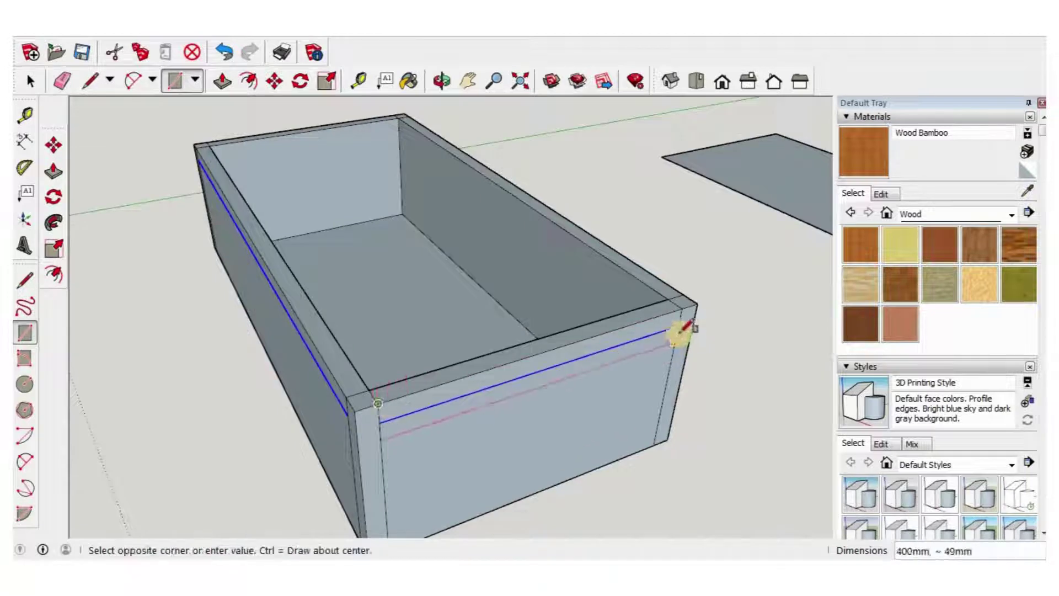
click(697, 321)
middle_drag(696, 321, 327, 381)
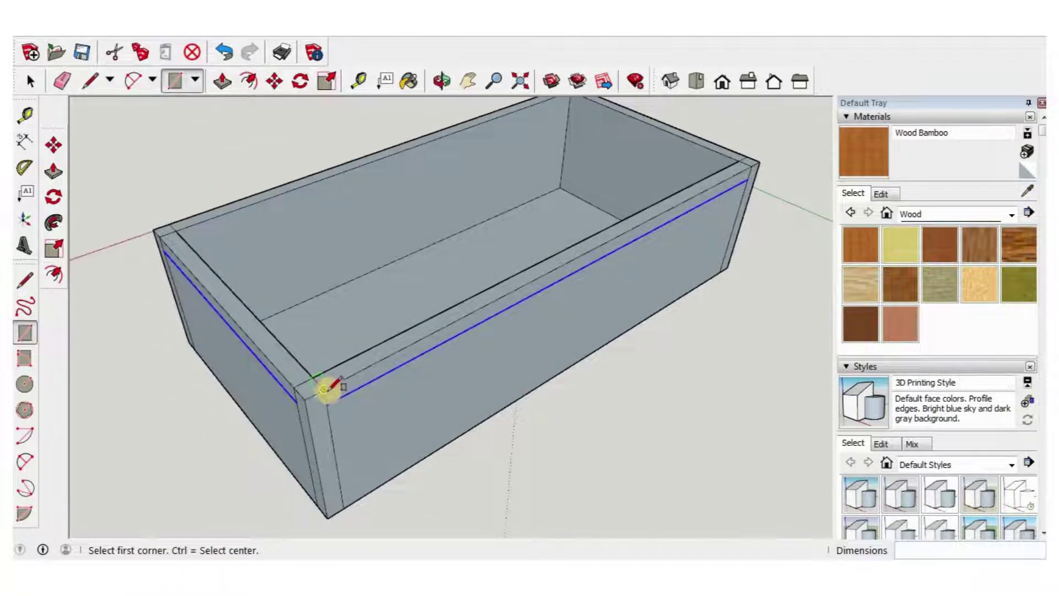
click(327, 390)
click(751, 177)
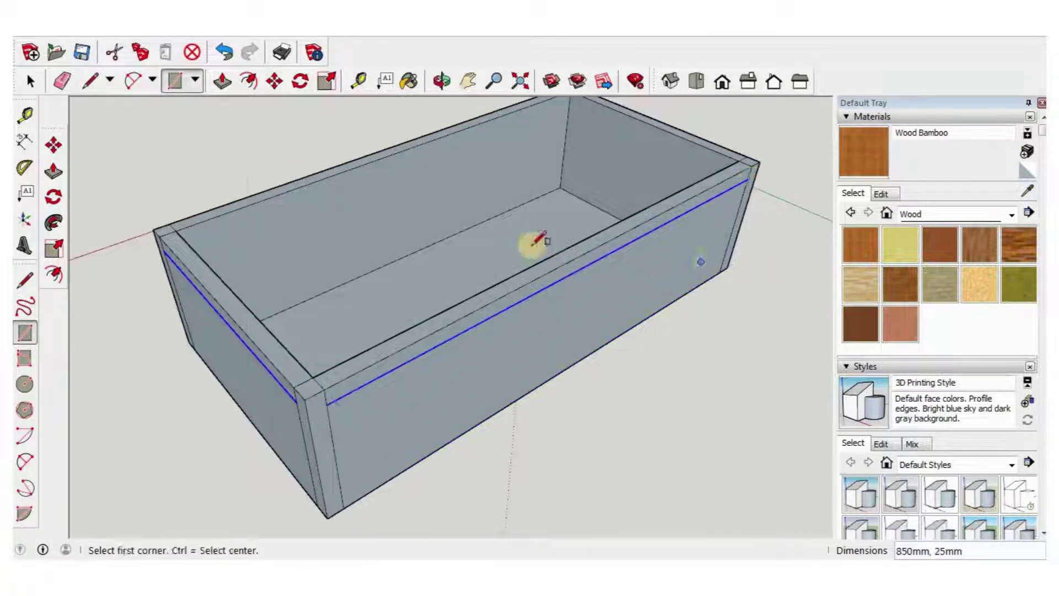
scroll(535, 241, down, 3)
key(space)
click(607, 436)
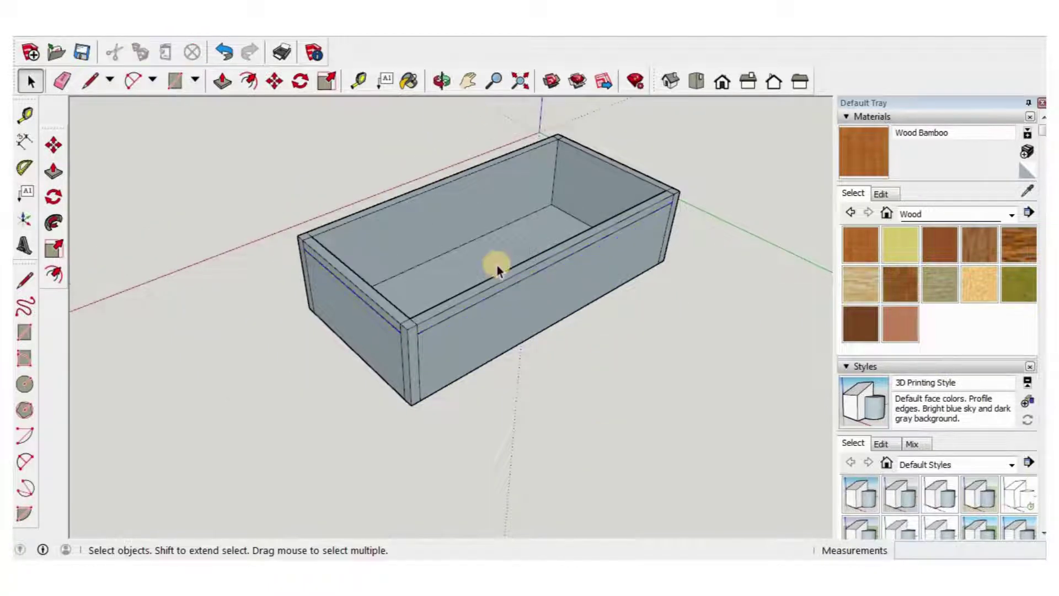
Step: Push/Pull the long wall's panel below the upper strip inward through the wall thickness to cut it open
scroll(497, 266, up, 3)
click(222, 81)
scroll(452, 359, up, 4)
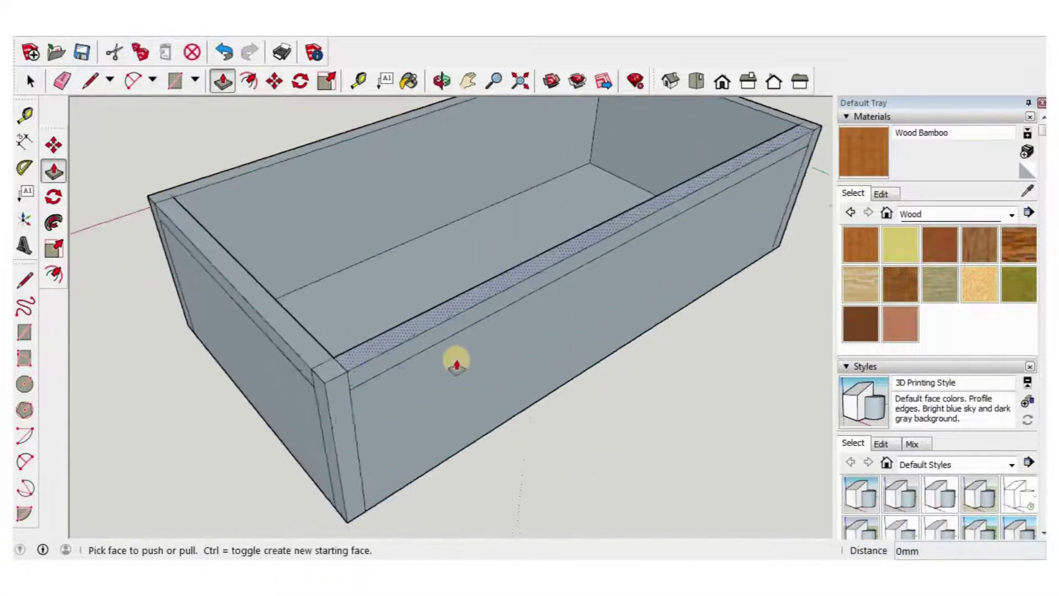
click(475, 354)
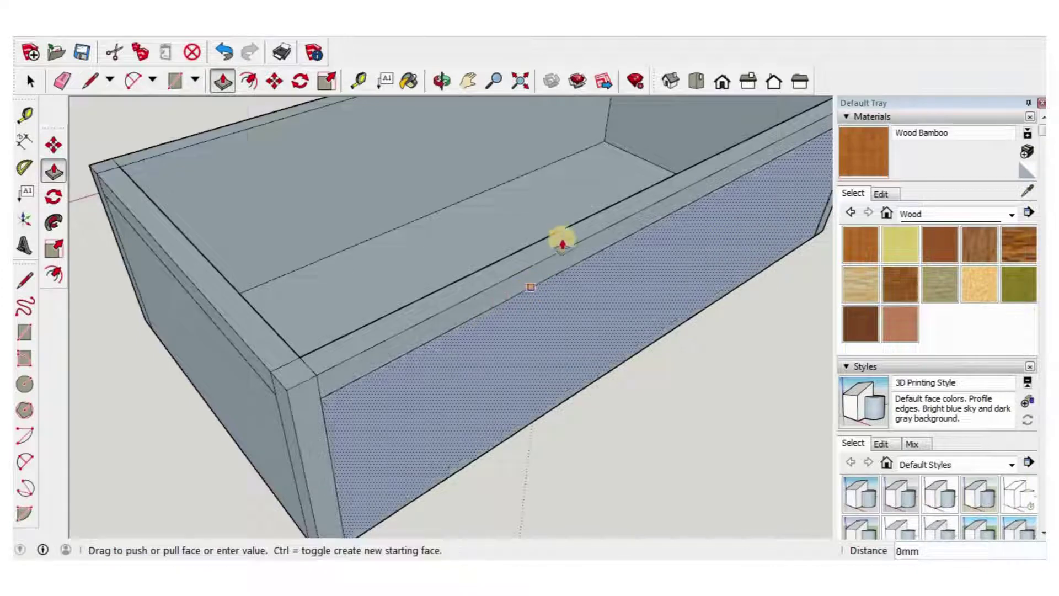
click(565, 222)
Step: Push/Pull the short wall's panel below the upper strip inward through the wall to cut it open
middle_drag(456, 306, 487, 250)
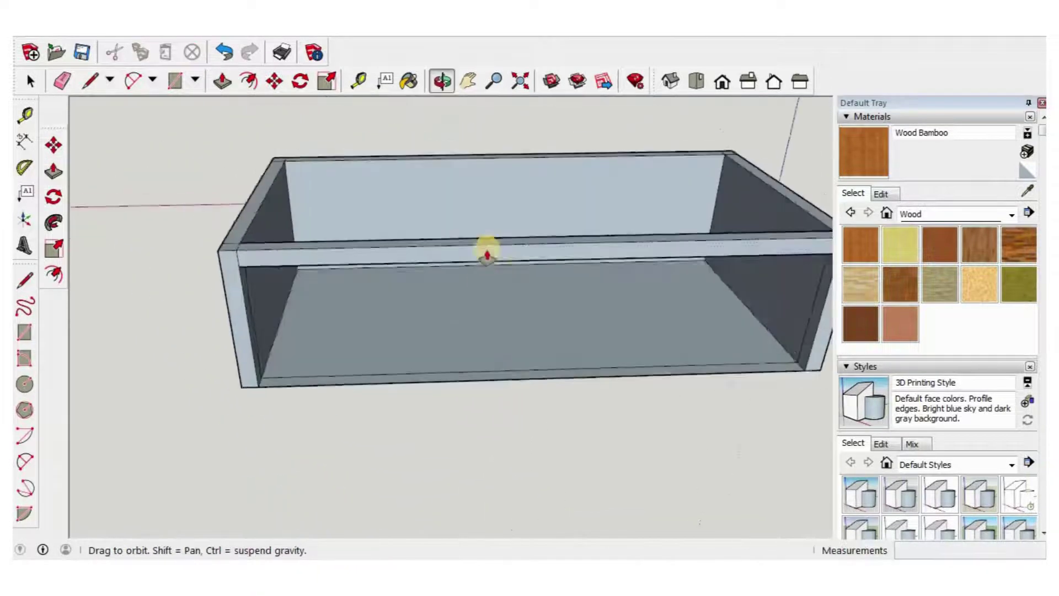
middle_drag(301, 331, 518, 380)
click(511, 386)
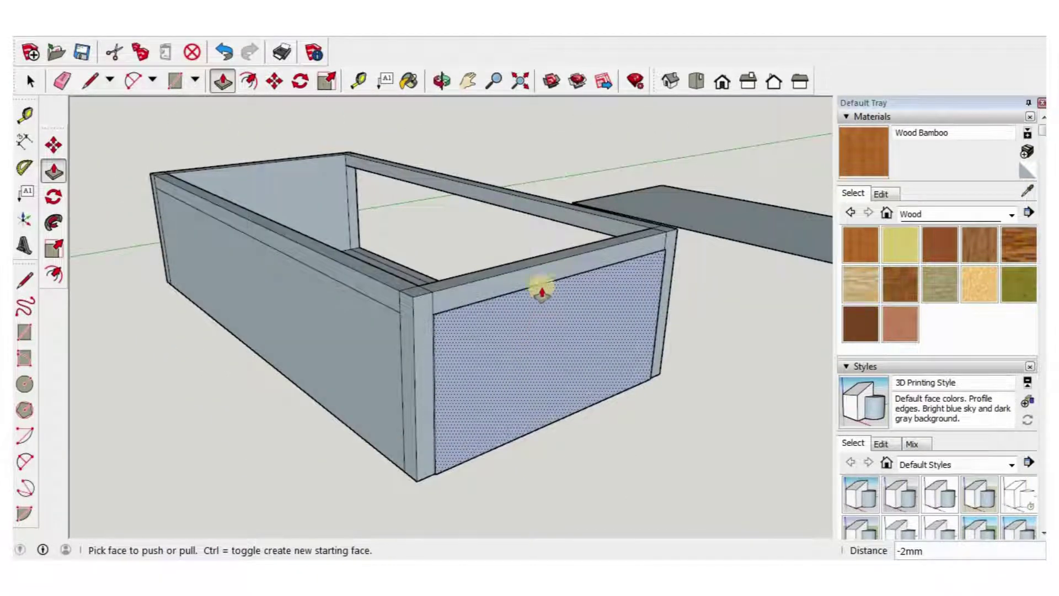
click(534, 396)
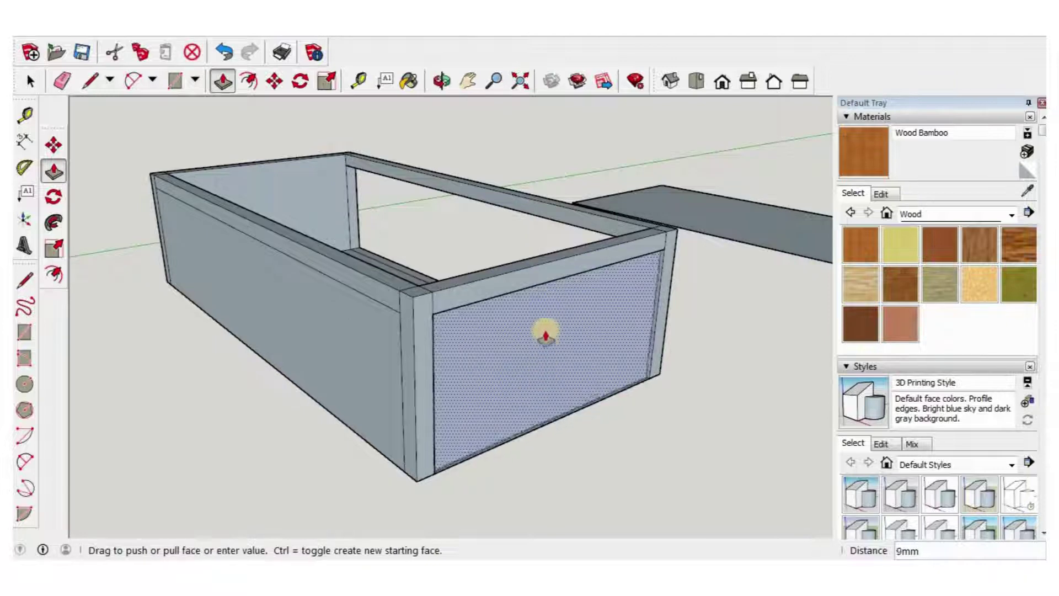
click(544, 324)
Step: Push/Pull the second long wall's panel inward 25 mm to cut it open
middle_drag(300, 338, 452, 356)
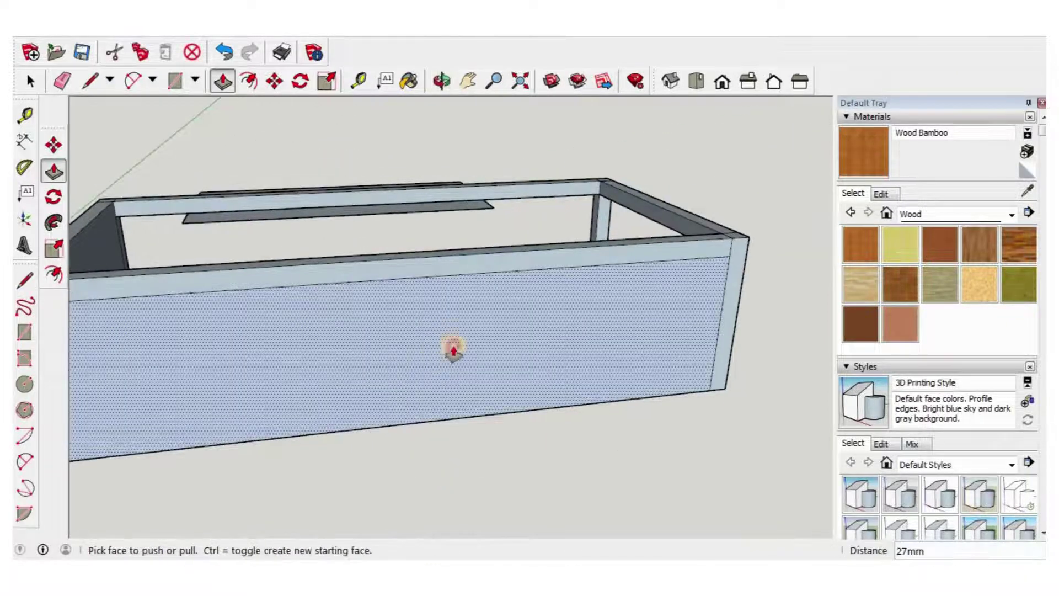
click(452, 350)
click(582, 338)
Step: Push/Pull the last short wall's panel inward 25 mm to leave only the posts and upper rails
middle_drag(582, 339, 568, 379)
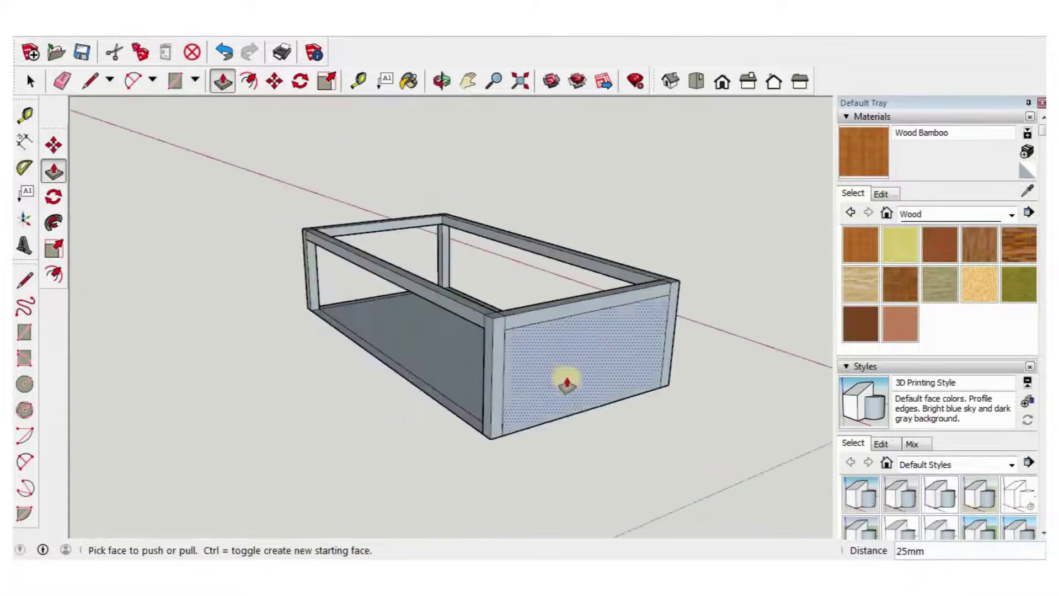
scroll(558, 359, up, 3)
click(558, 360)
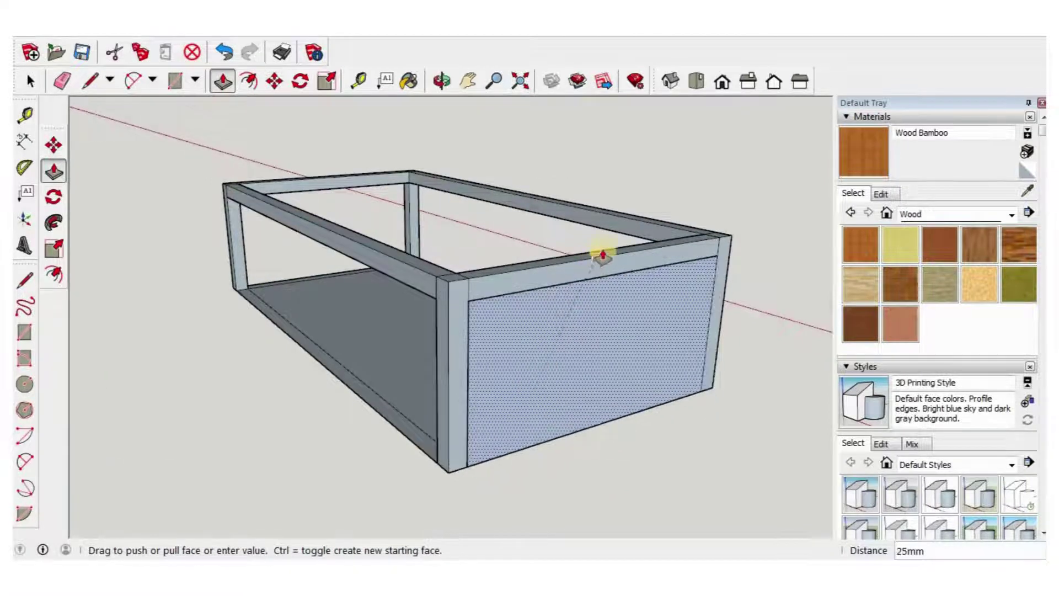
click(550, 219)
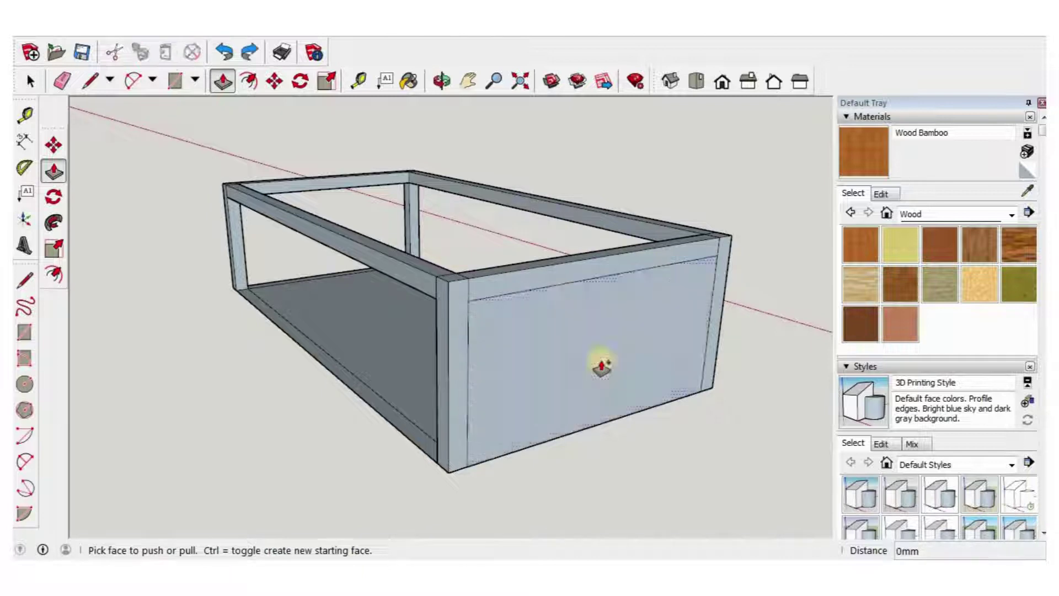
click(550, 394)
click(587, 299)
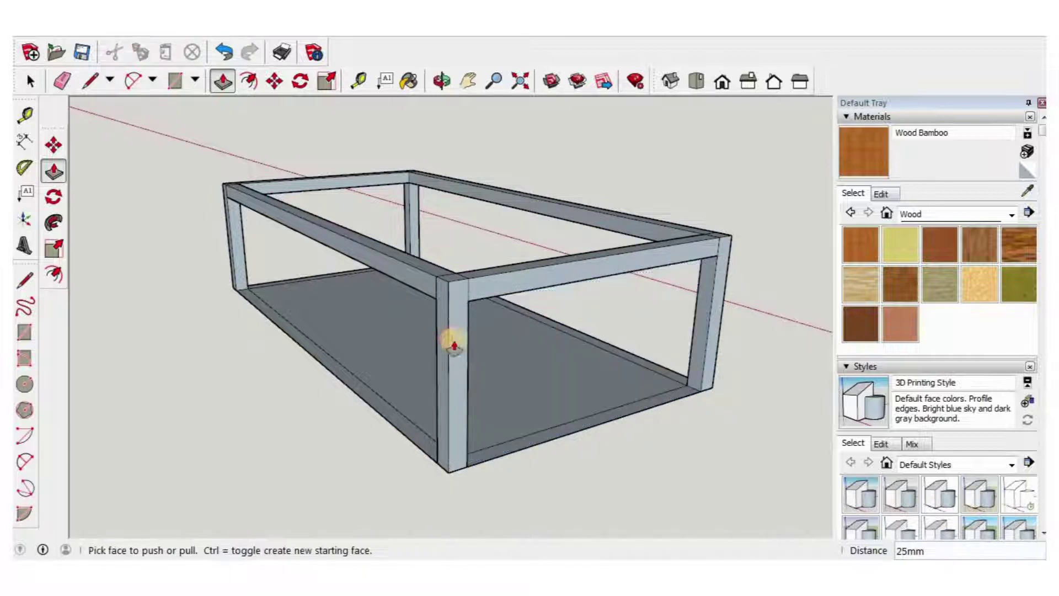
Step: Delete the bottom face together with the border strip along the near long side
middle_drag(454, 346, 488, 369)
key(space)
drag(293, 445, 259, 301)
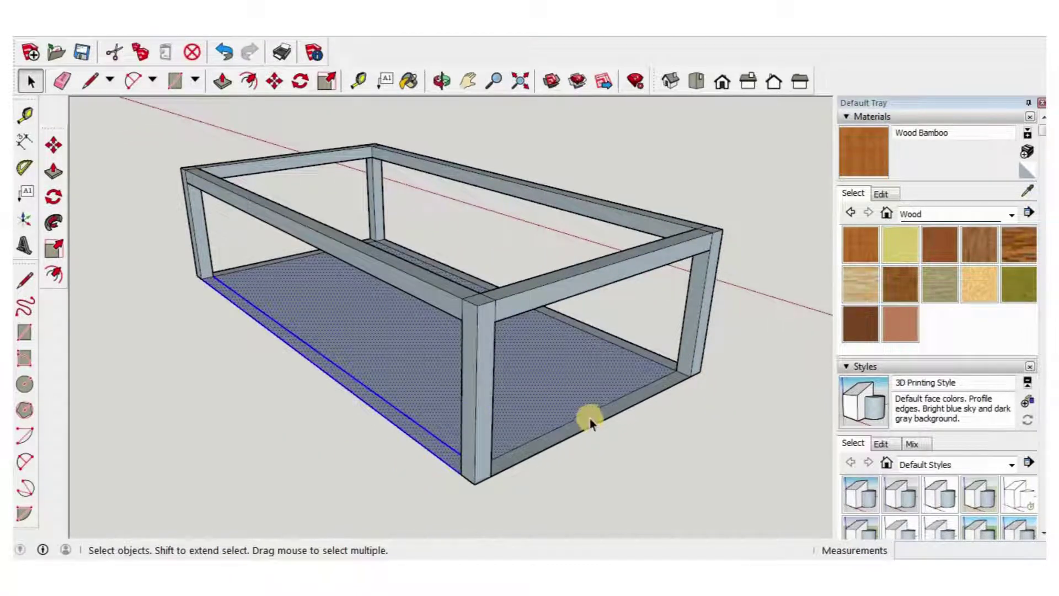
middle_drag(543, 396, 635, 350)
key(Delete)
Step: Delete the remaining bottom border strips along the far long side and both short sides
drag(647, 343, 582, 449)
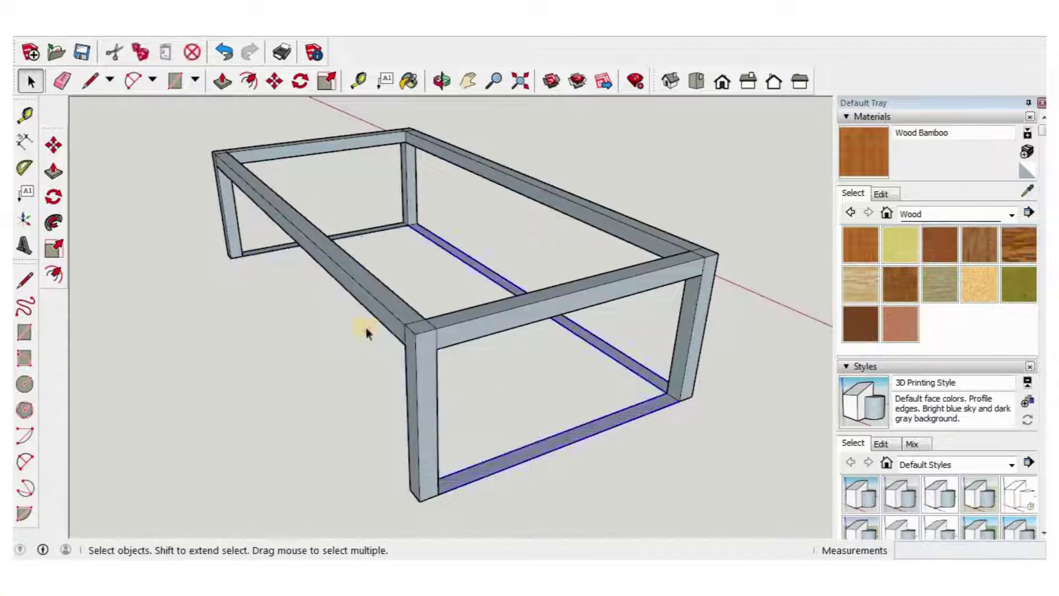
key(Delete)
drag(366, 236, 366, 239)
key(Delete)
Step: Select the whole frame and choose the dark grey Color M06 from the Colors material collection
scroll(434, 337, down, 2)
mouse_move(441, 345)
middle_down()
mouse_move(603, 401)
mouse_move(769, 267)
middle_up()
scroll(770, 267, down, 1)
middle_drag(660, 177, 554, 315)
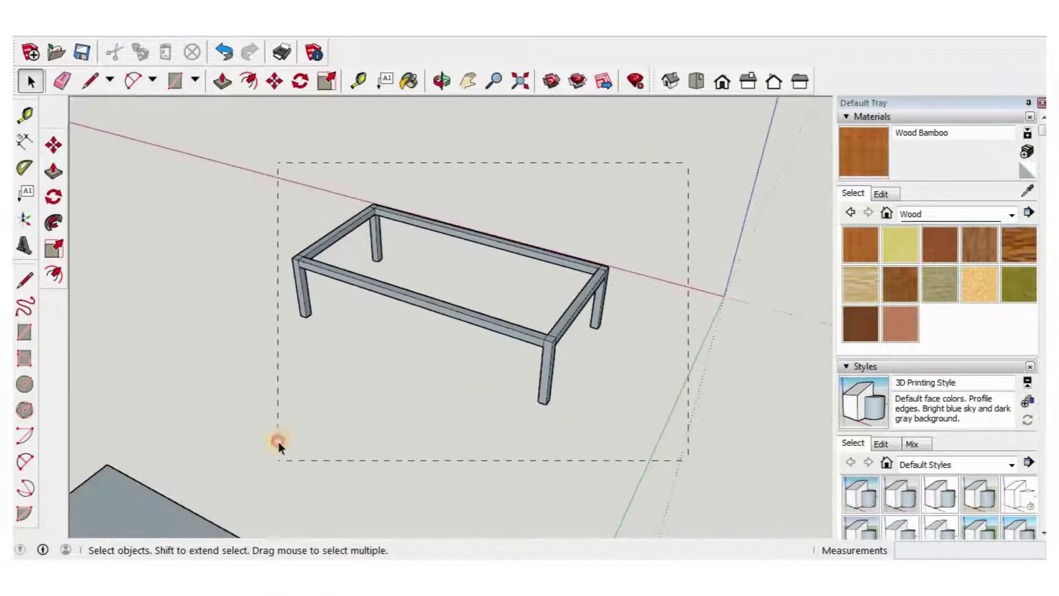
drag(279, 444, 278, 458)
click(1030, 155)
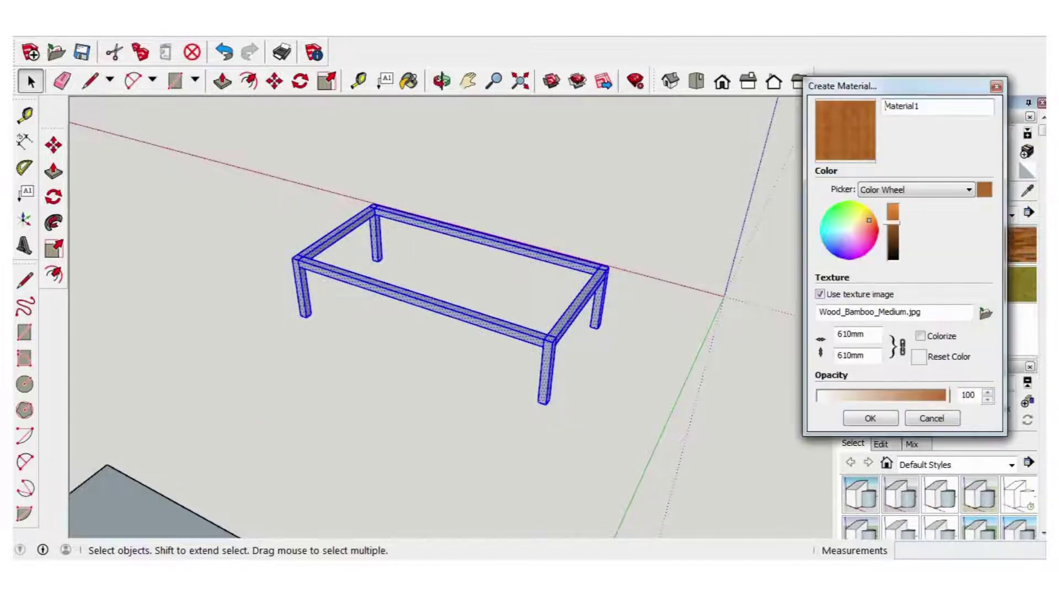
click(996, 87)
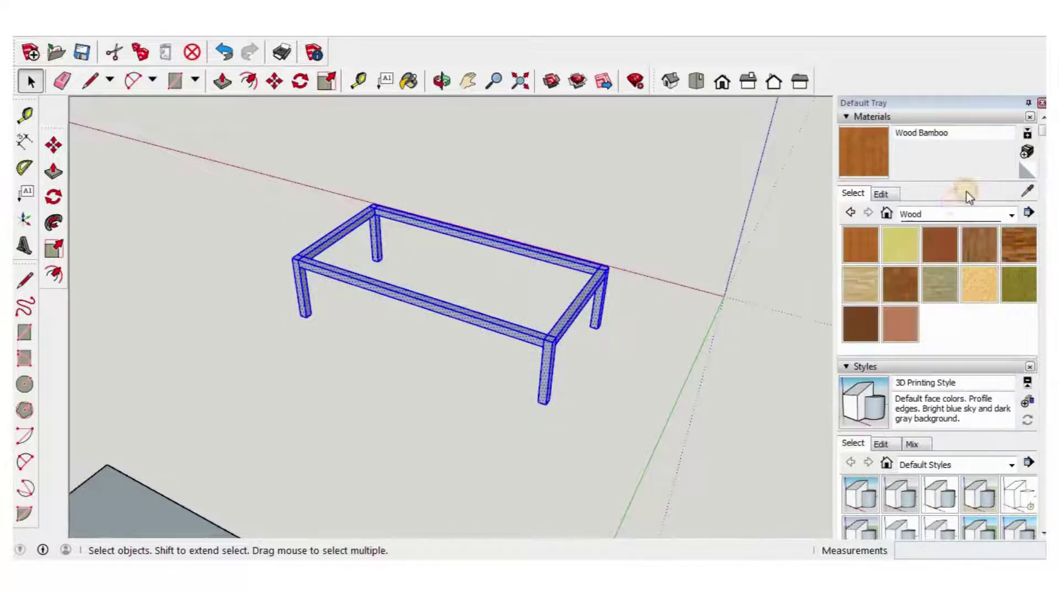
click(944, 216)
click(916, 228)
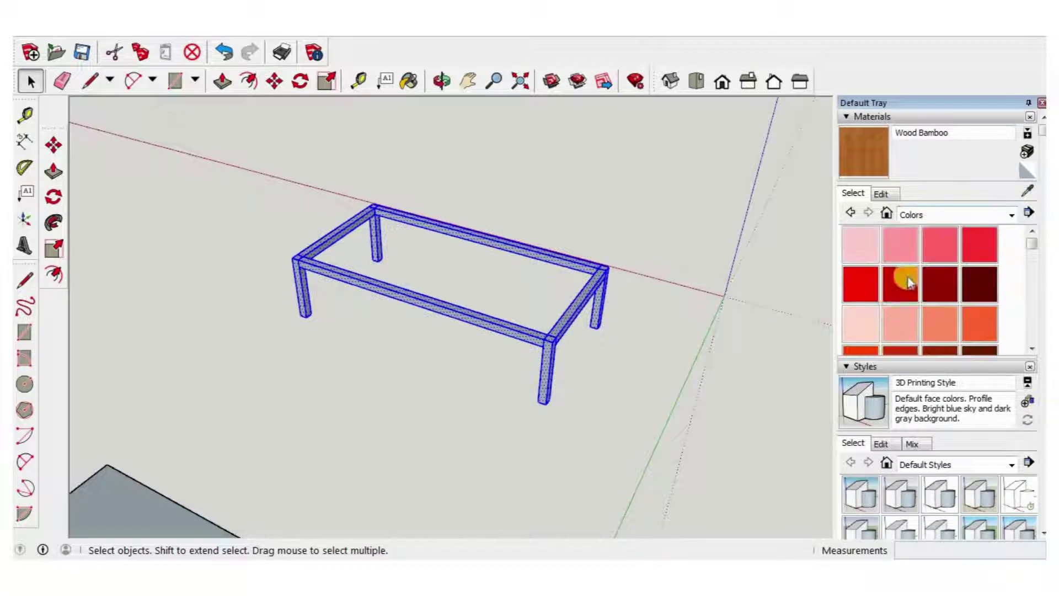
scroll(900, 293, down, 10)
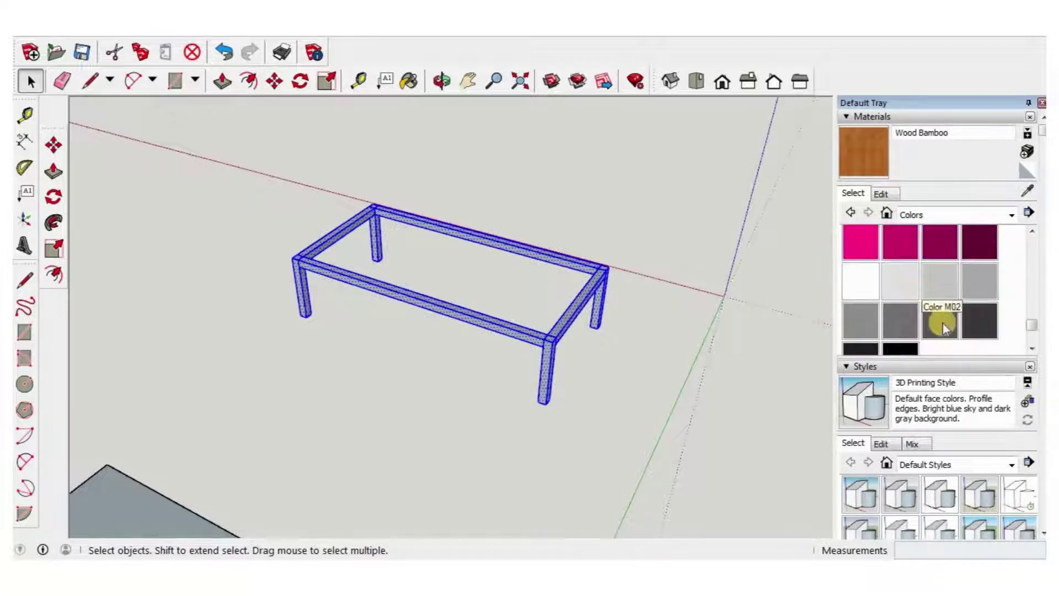
click(943, 322)
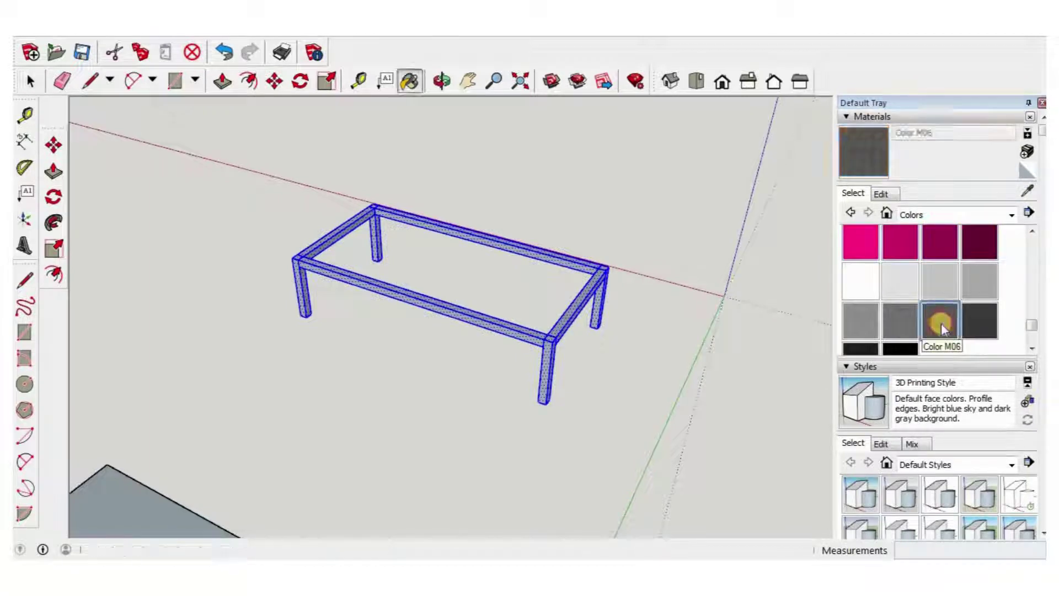
Step: Paint the selected frame with Color M06 and clear the selection
click(31, 81)
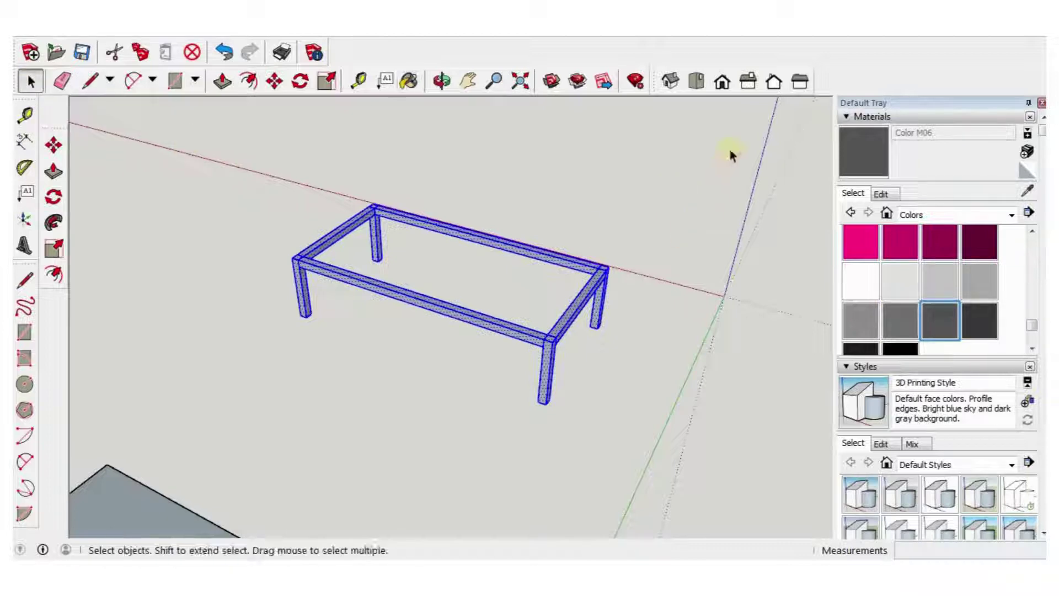
click(878, 165)
click(563, 326)
scroll(565, 323, up, 2)
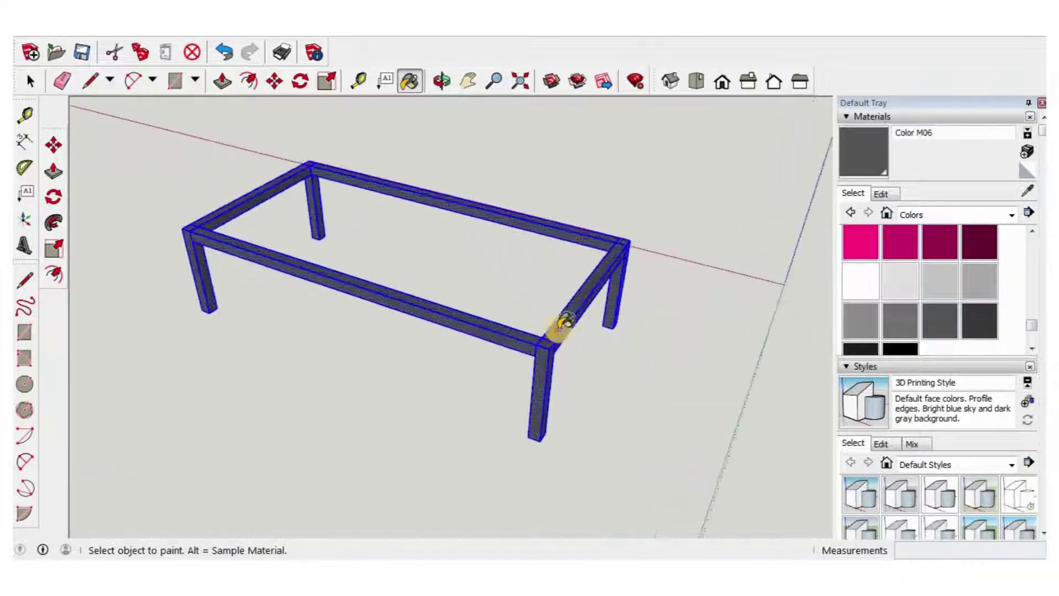
key(space)
scroll(607, 325, down, 2)
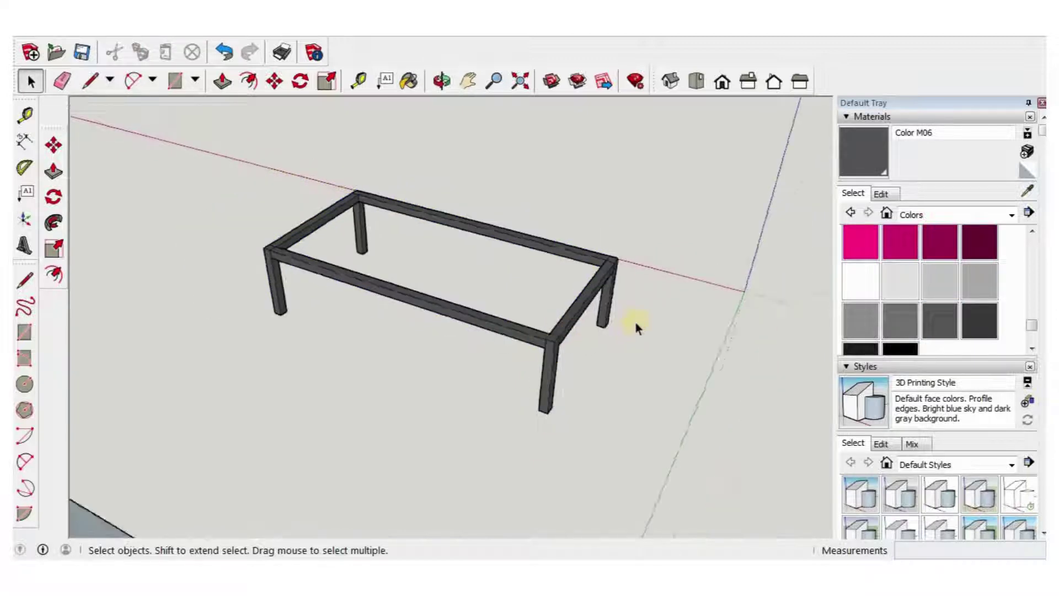
Step: Switch to the top view, select the whole painted frame and make it a group
mouse_move(634, 321)
middle_down()
mouse_move(511, 327)
mouse_move(387, 391)
mouse_move(292, 411)
middle_up()
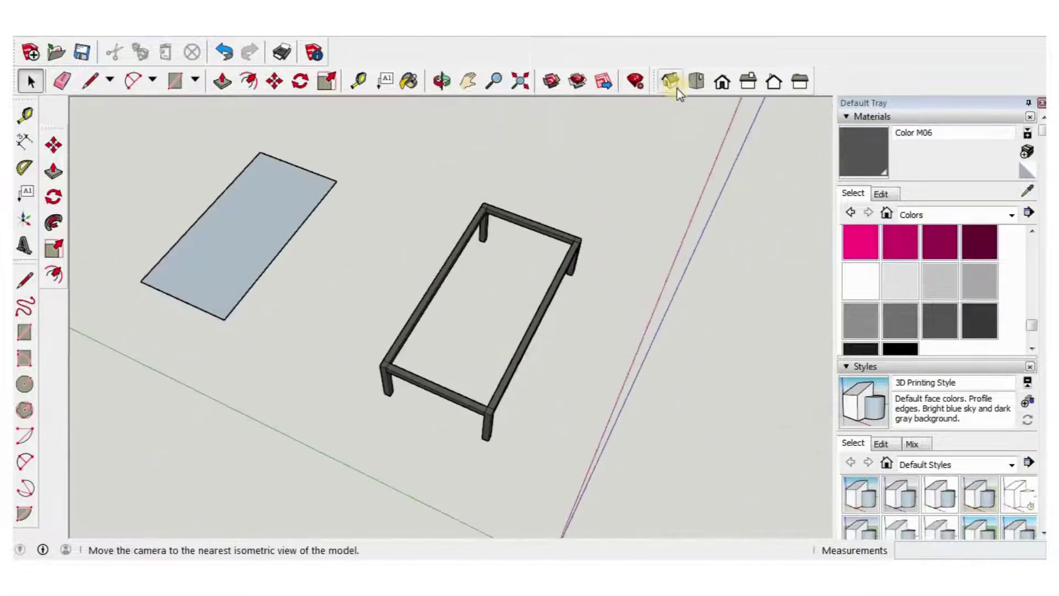
click(696, 82)
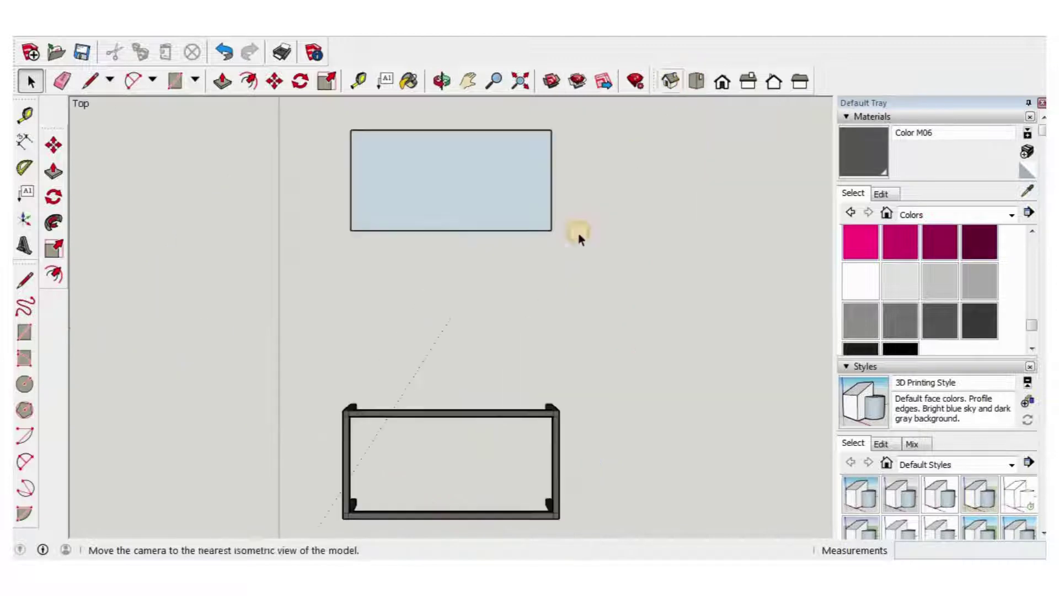
drag(289, 475, 290, 475)
right_click(430, 440)
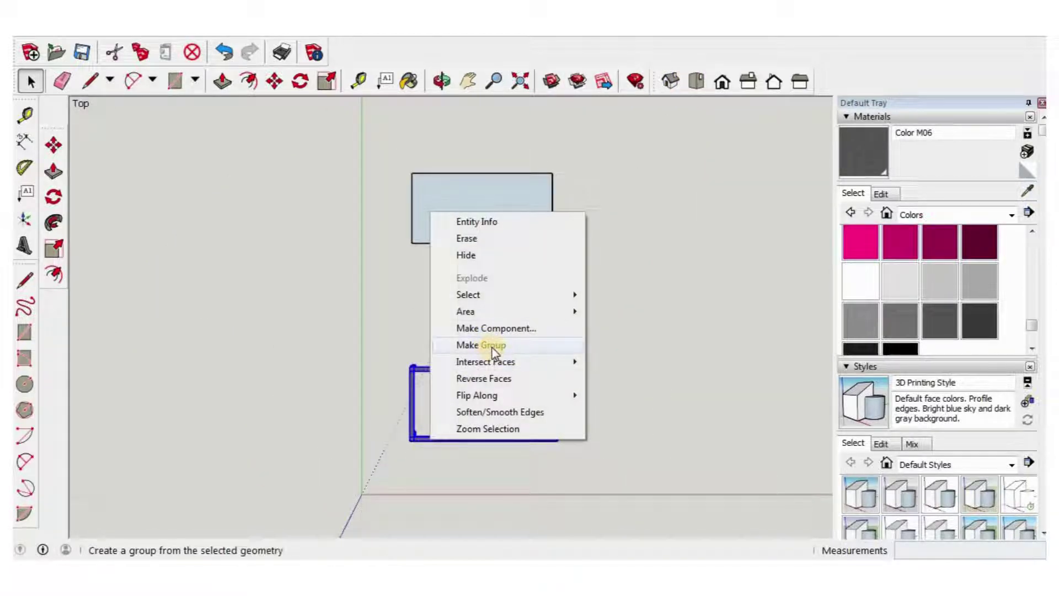
click(492, 347)
Step: Move the frame group about 2175 mm along the green axis, past the separate rectangle
key(m)
scroll(617, 408, down, 2)
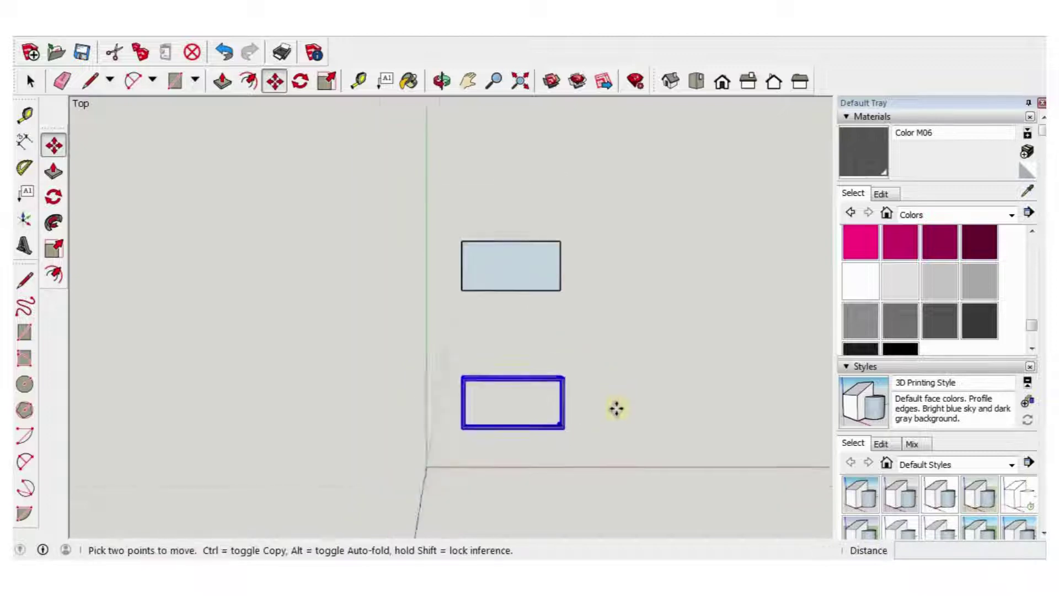
scroll(616, 408, down, 1)
click(617, 409)
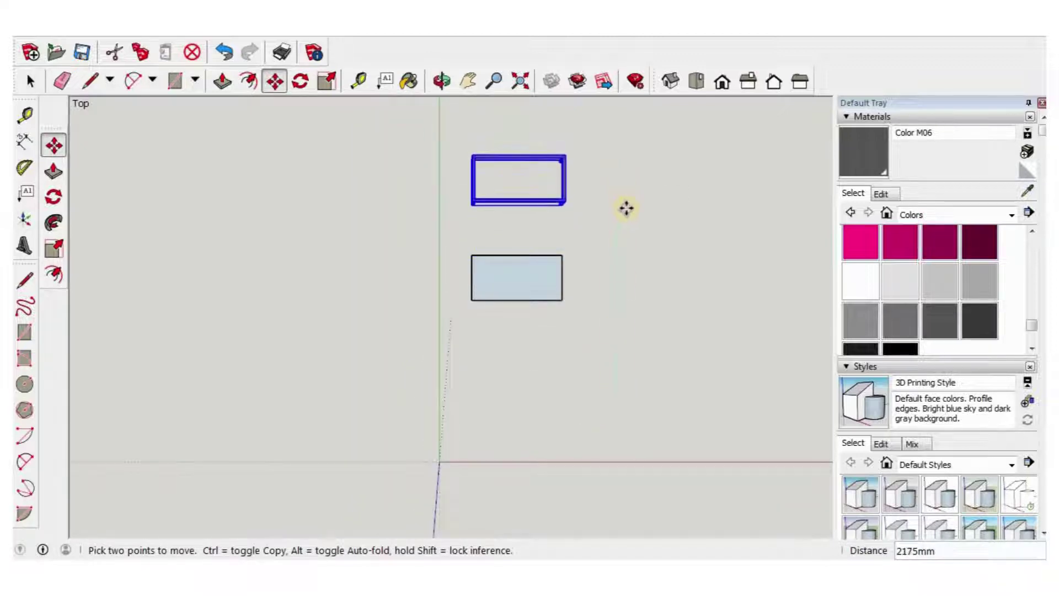
key(space)
click(503, 306)
Step: Push/Pull the separate rectangle up 225 mm into a solid block
middle_drag(502, 306, 678, 119)
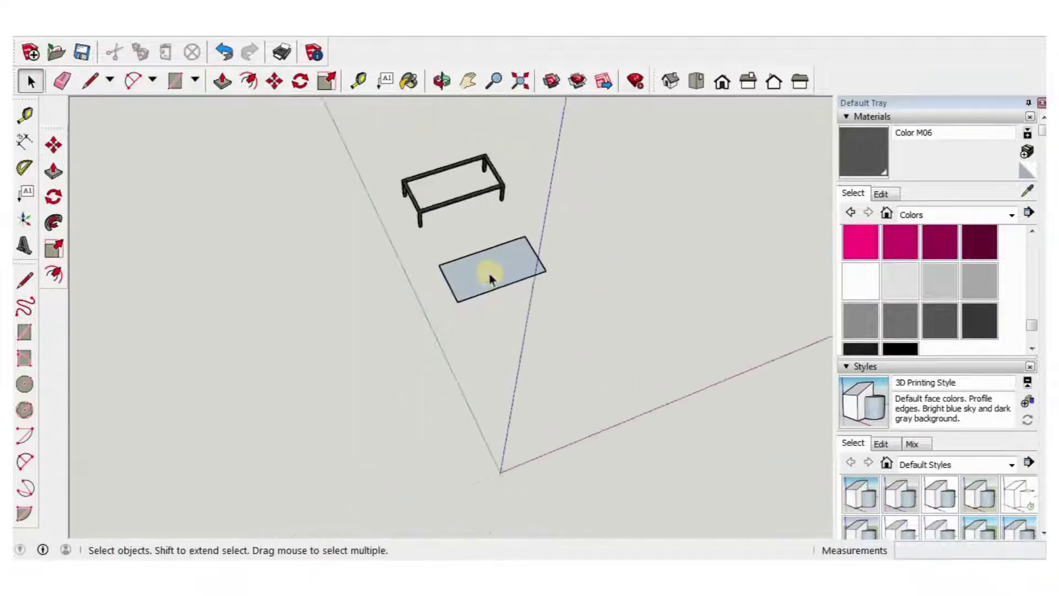
scroll(490, 276, up, 4)
middle_drag(452, 248, 263, 104)
click(222, 81)
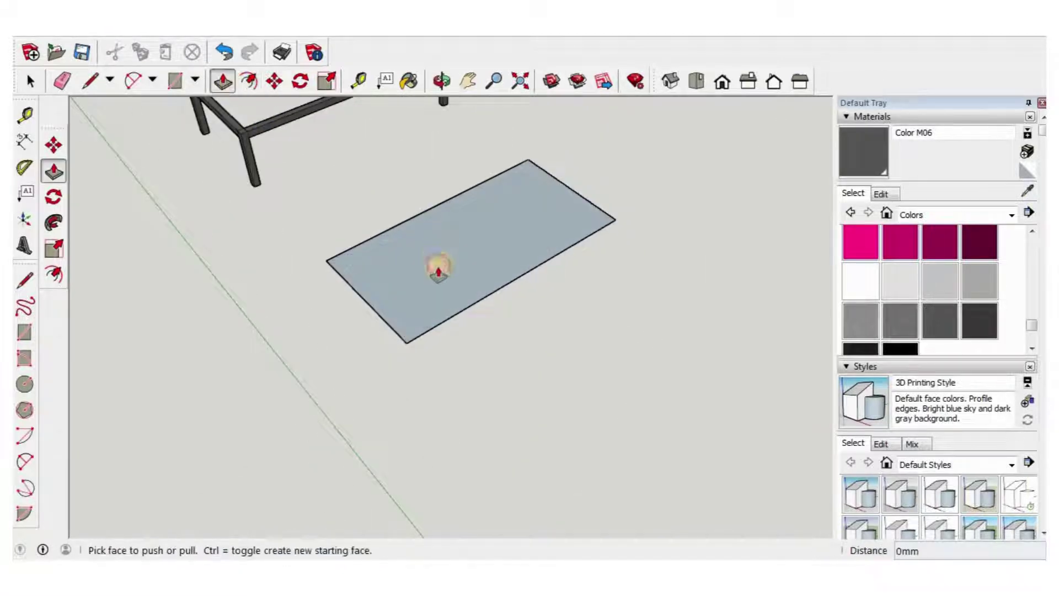
drag(437, 267, 433, 217)
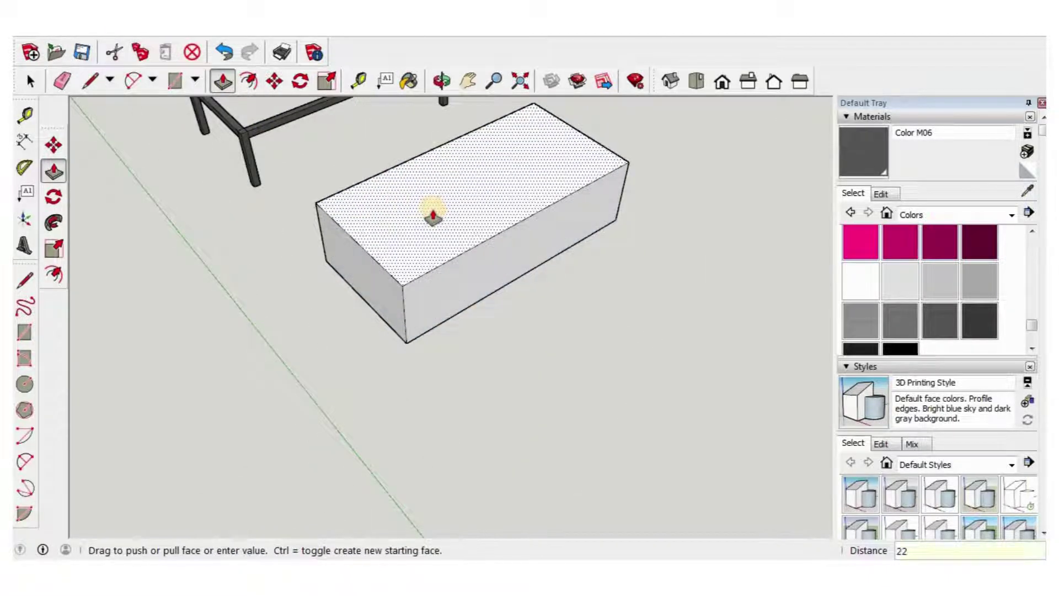
key(Return)
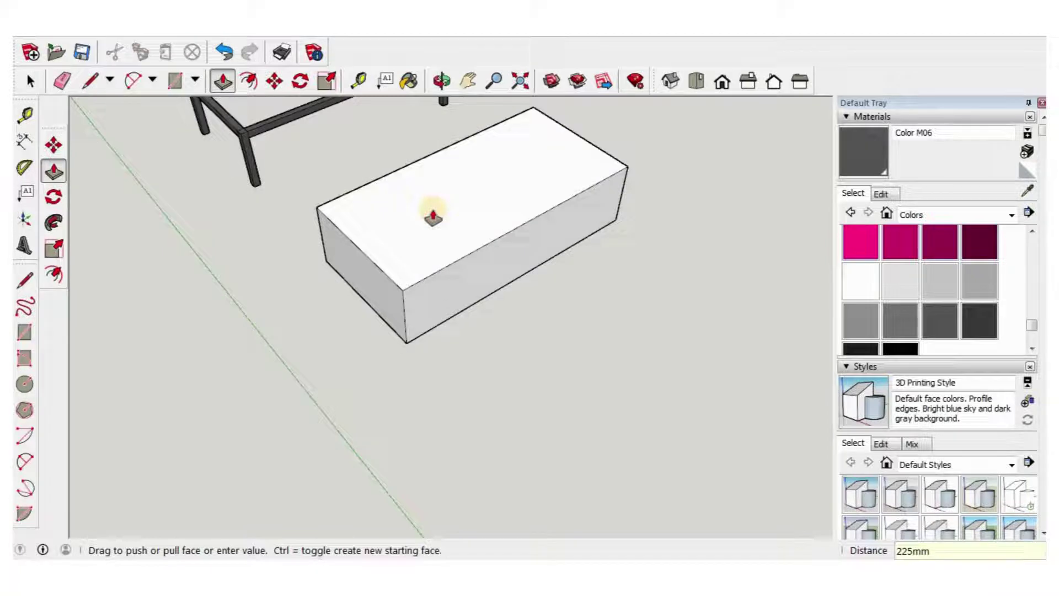
Step: Copy the block's top face outline 18 mm down to mark the top panel's thickness
scroll(447, 231, up, 2)
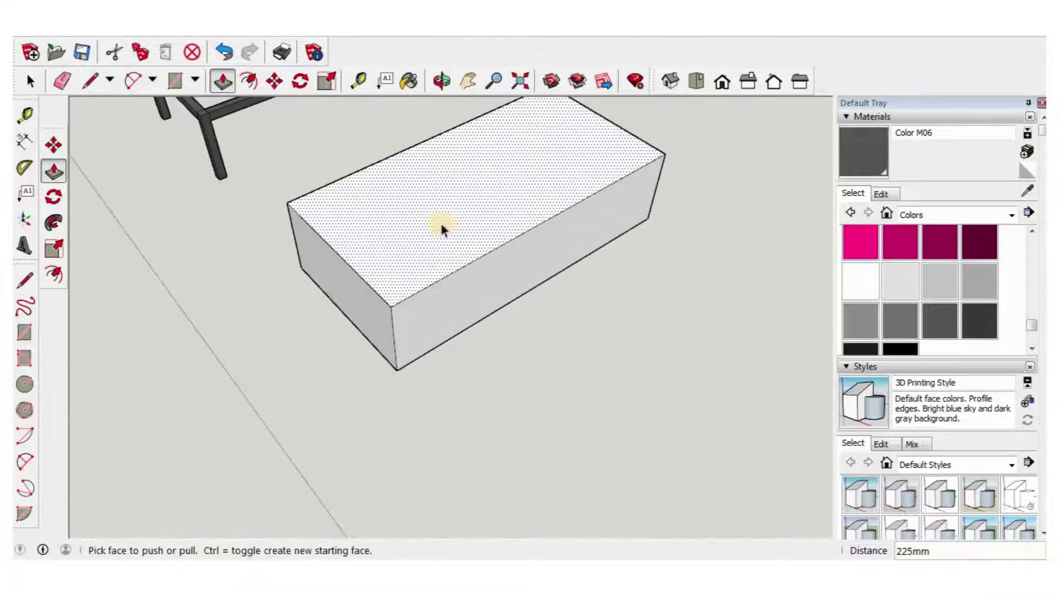
key(space)
scroll(401, 292, up, 3)
key(m)
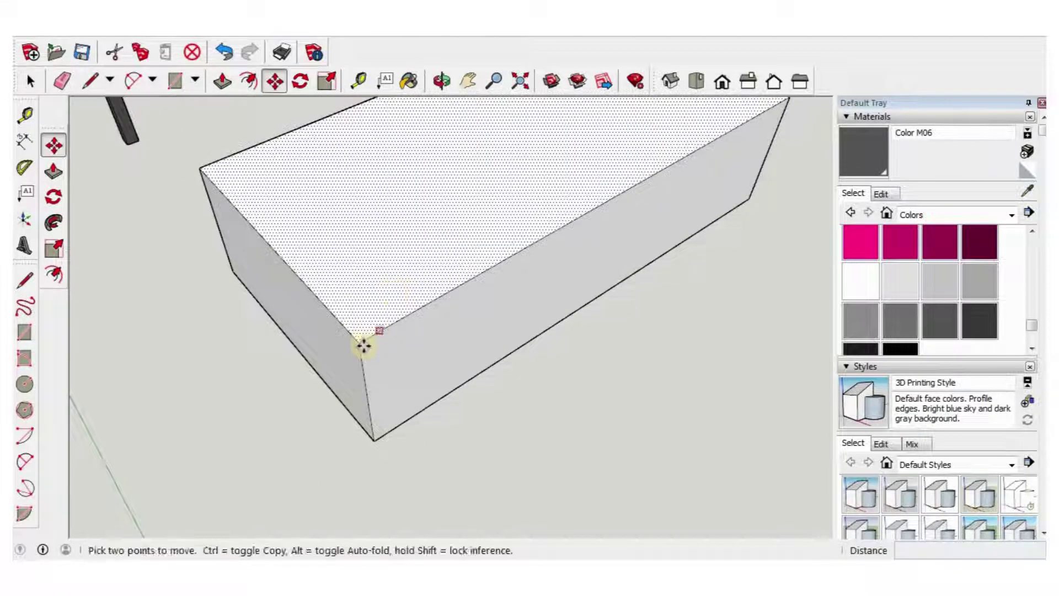
click(364, 345)
key(ctrl)
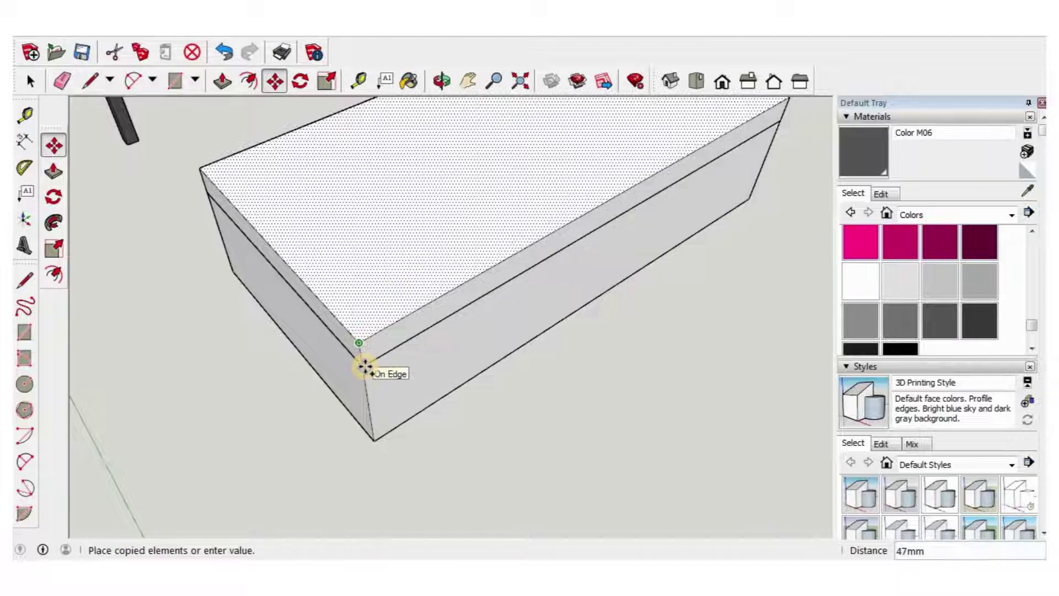
key(Return)
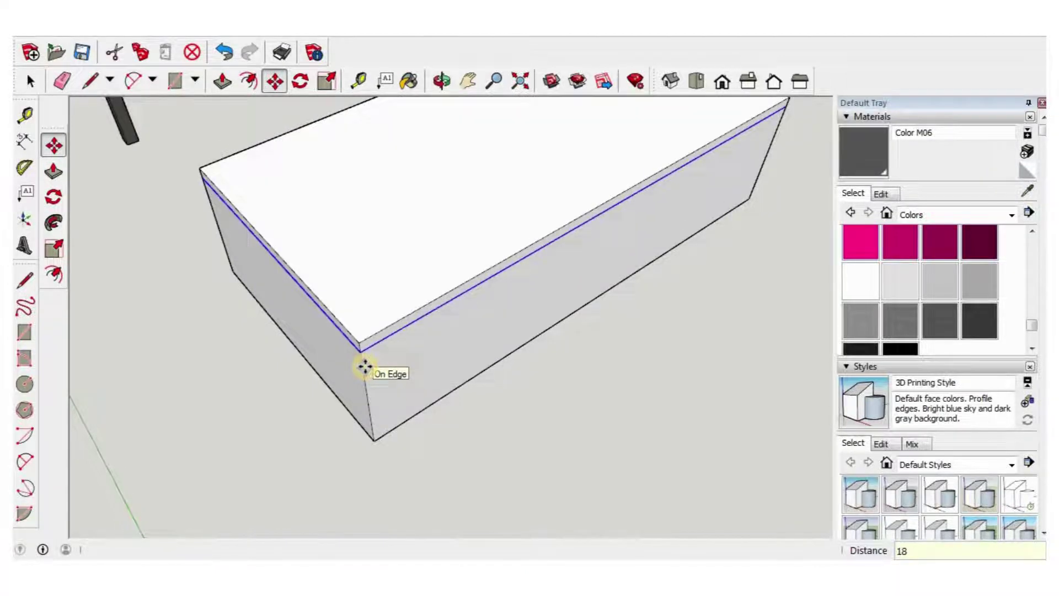
Step: Copy the block's underside face outline 18 mm up to mark the bottom panel's thickness
middle_drag(425, 388, 382, 165)
middle_drag(406, 347, 401, 261)
key(space)
click(402, 273)
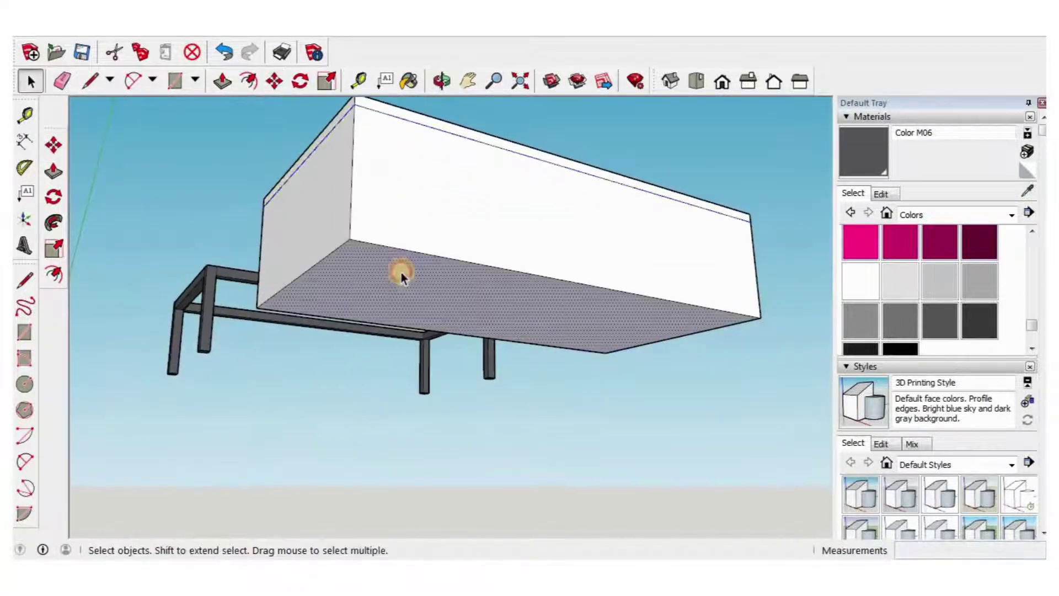
key(m)
click(349, 239)
key(ctrl)
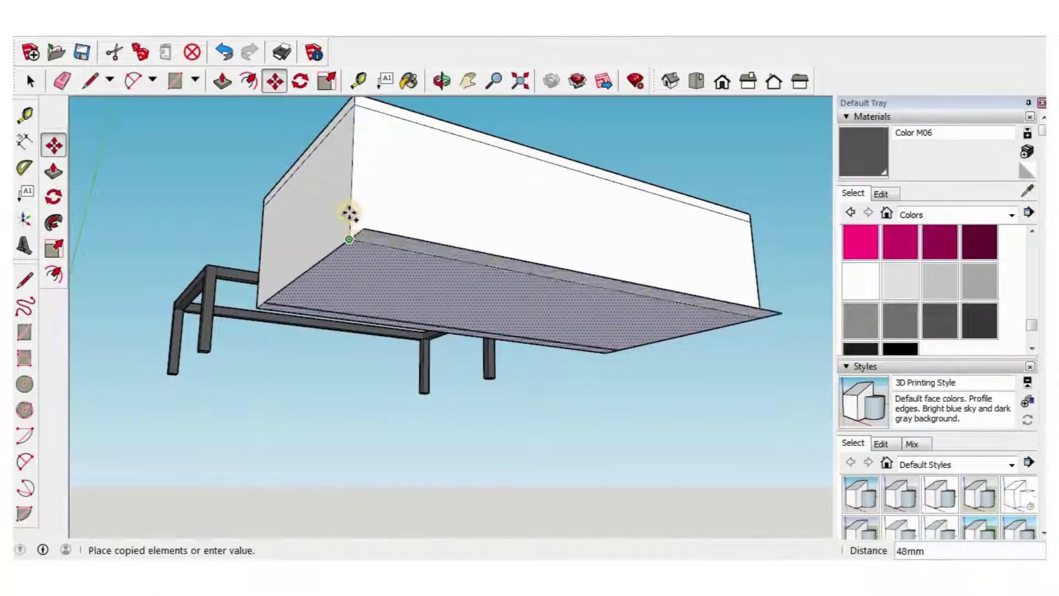
text(1)
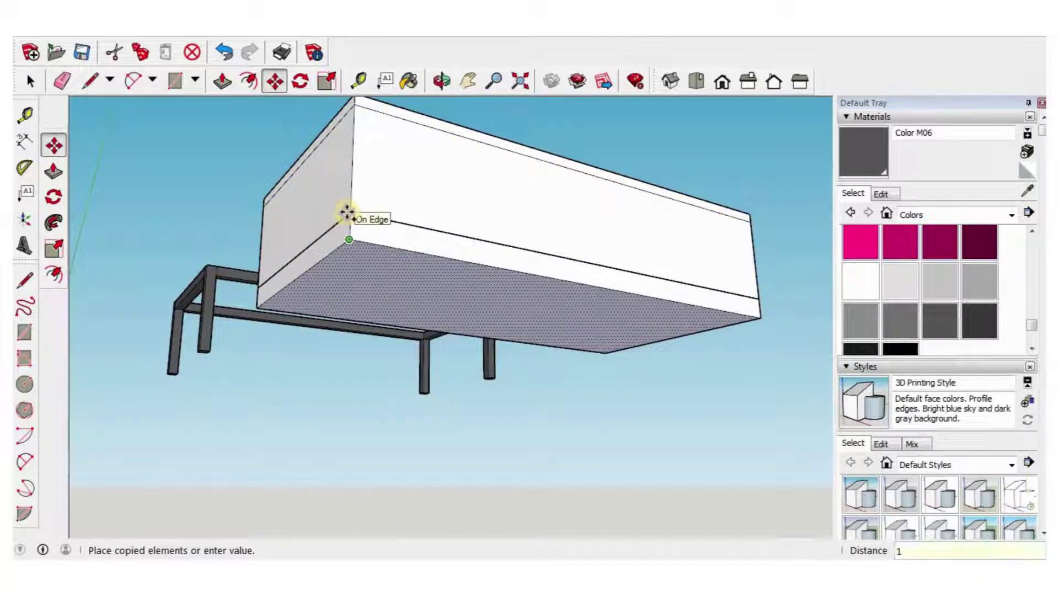
text(8)
key(Return)
Step: Copy the near vertical edge of the long face opposite the frame 18 mm inward along that face
middle_drag(465, 268, 330, 377)
key(space)
click(337, 386)
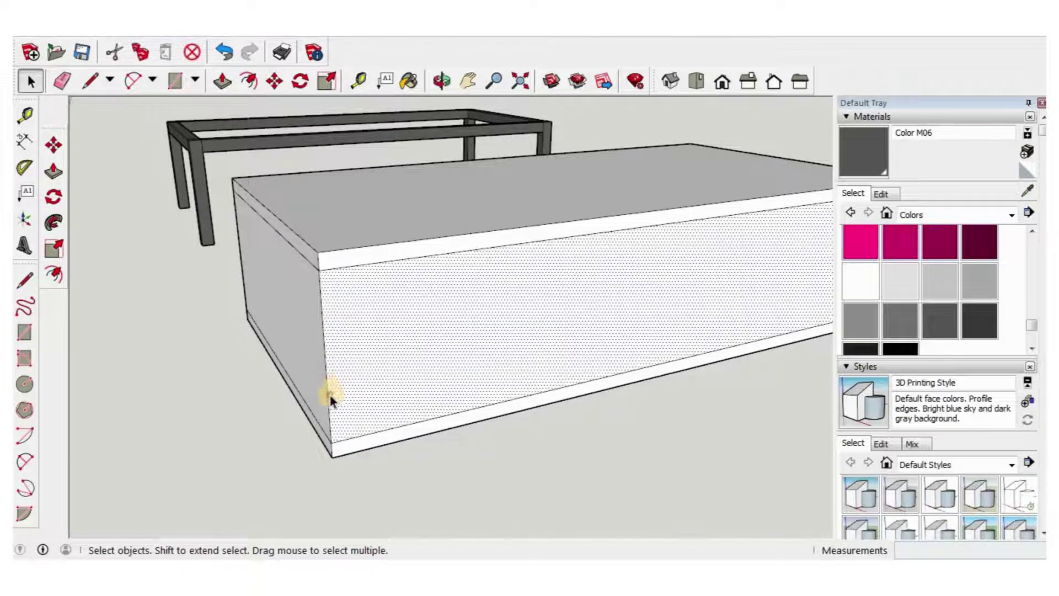
click(329, 395)
key(m)
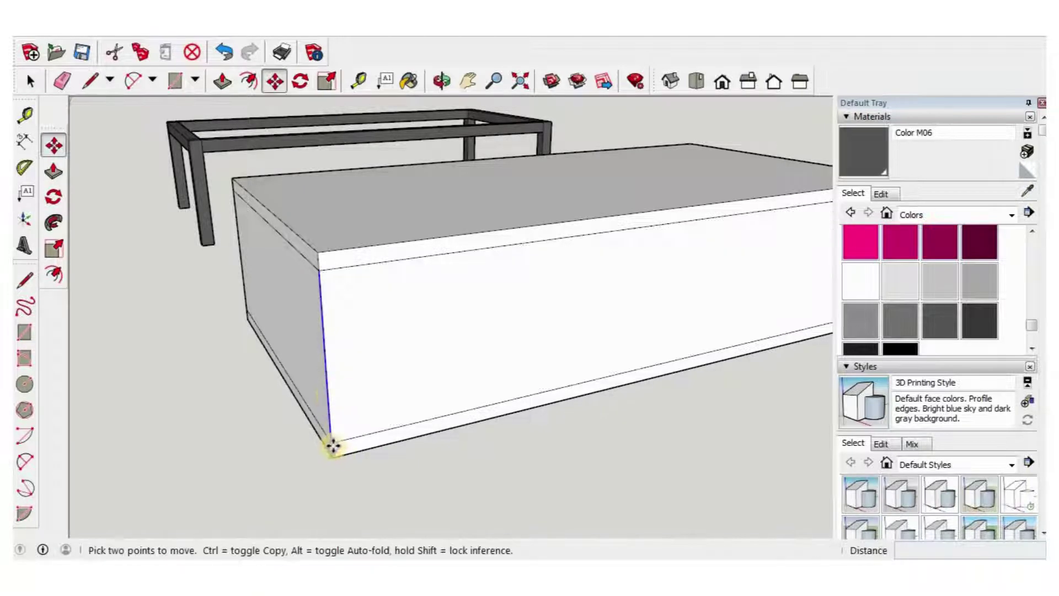
click(365, 438)
key(ctrl)
text(18)
key(Return)
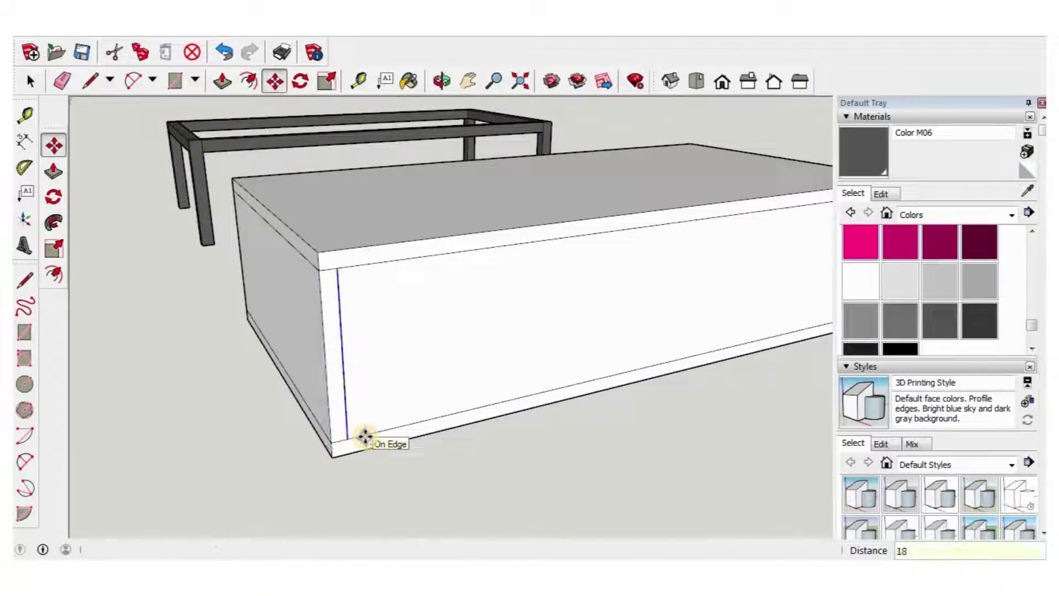
key(space)
click(342, 436)
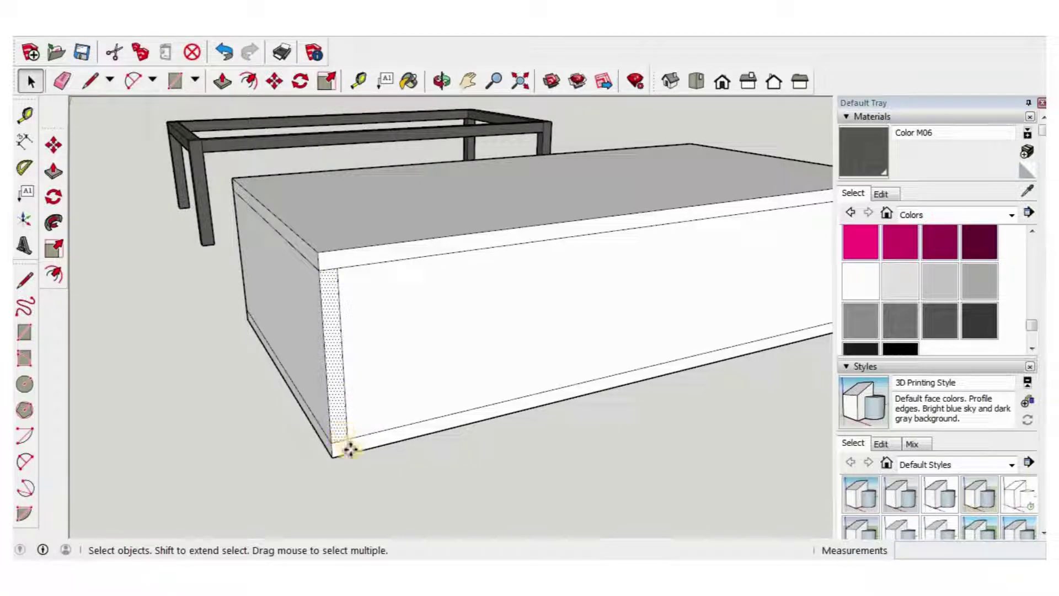
key(m)
scroll(332, 444, up, 3)
click(306, 448)
key(ctrl)
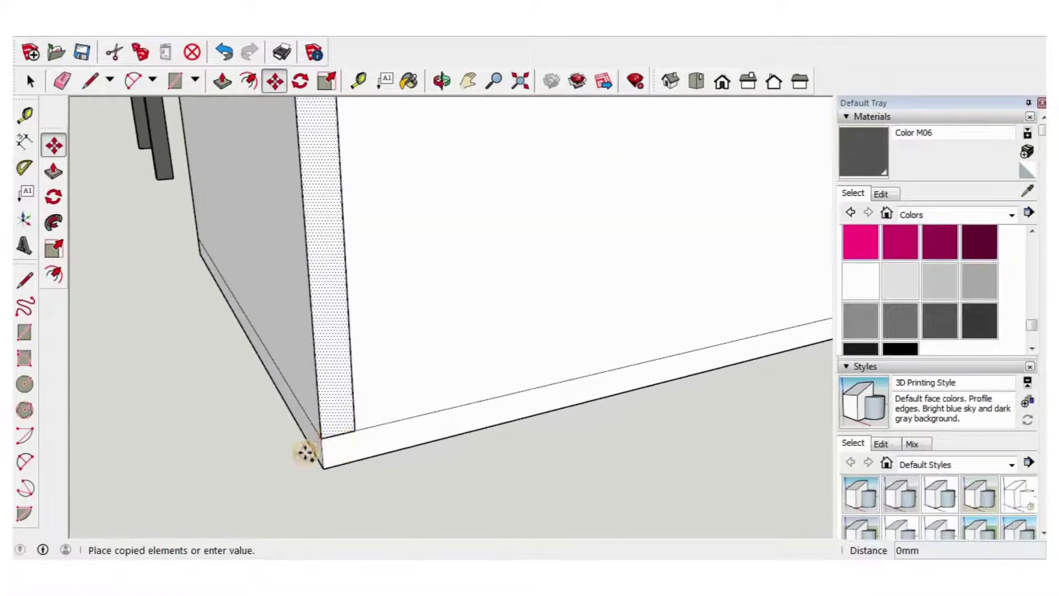
scroll(305, 448, down, 4)
scroll(504, 427, up, 4)
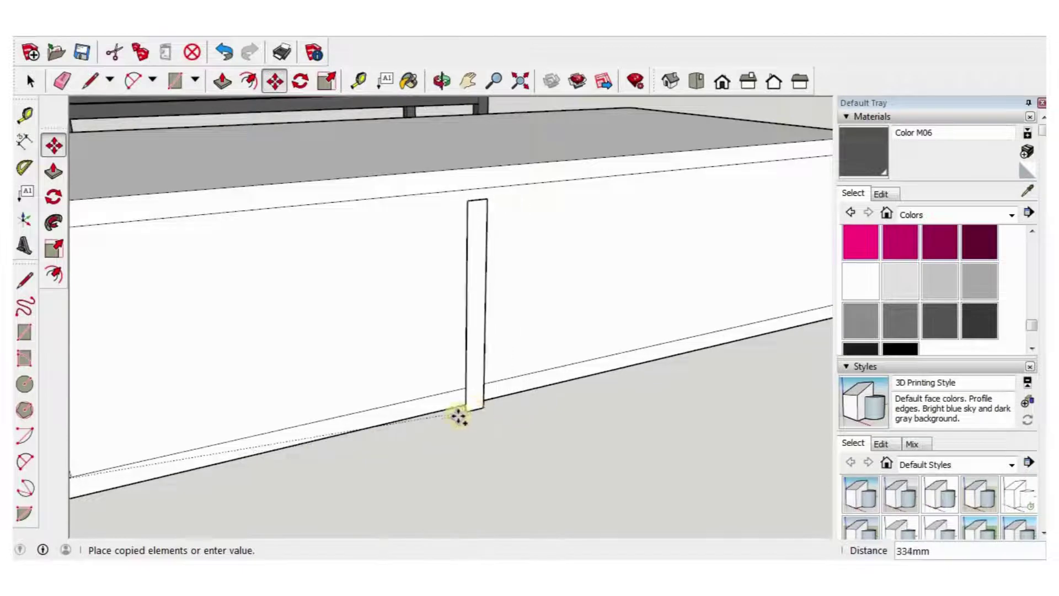
scroll(459, 422, down, 4)
key(space)
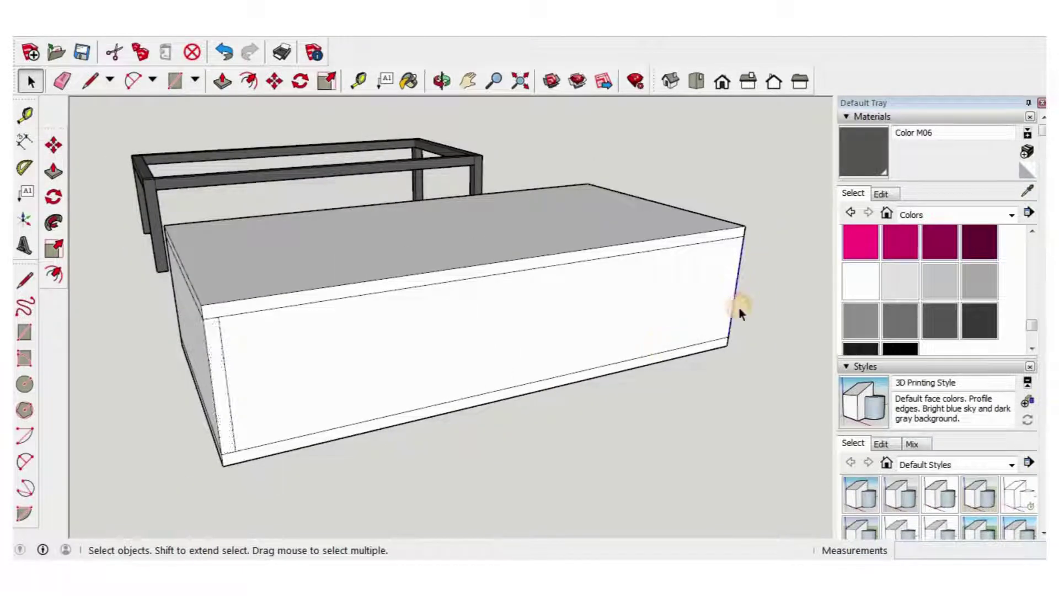
Step: Copy the vertical edge at the far end of the same long face 18 mm inward
scroll(735, 323, up, 3)
key(m)
click(724, 348)
key(ctrl)
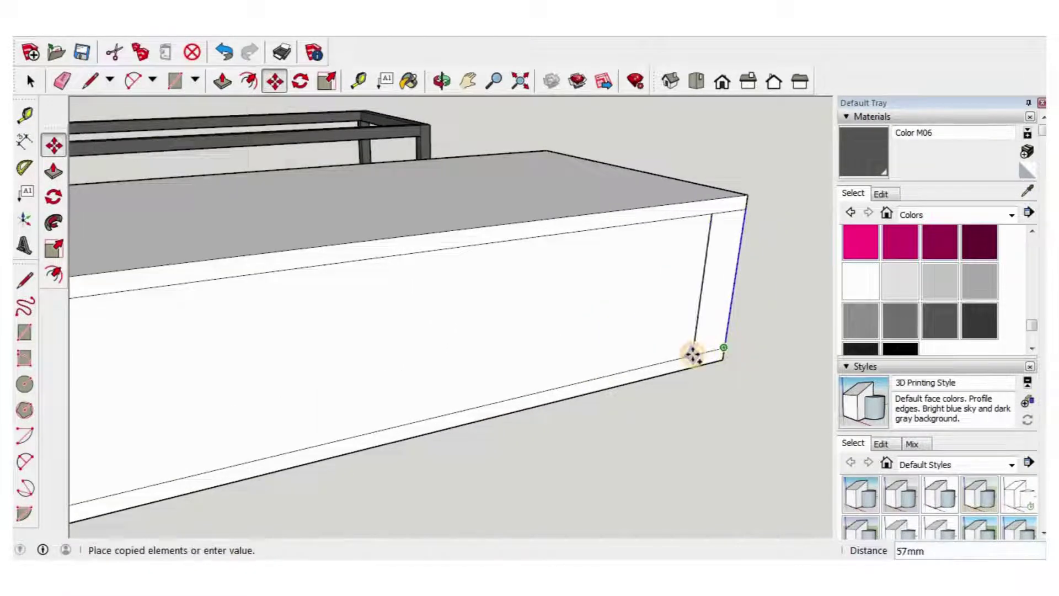
key(Return)
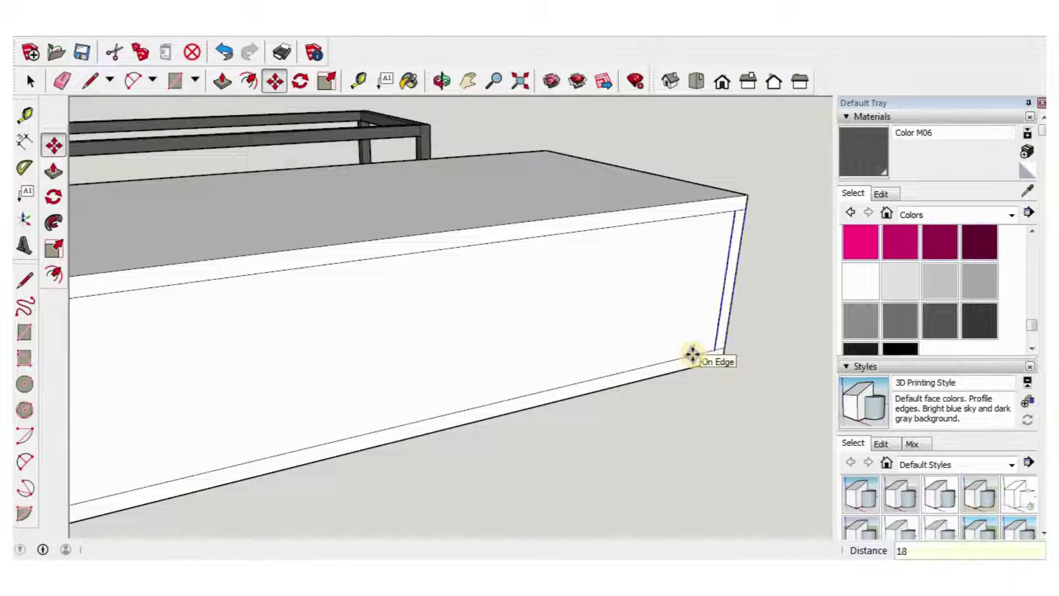
Step: Copy the 18 mm side strip about 441 mm along the long face to form a middle divider
scroll(693, 354, down, 4)
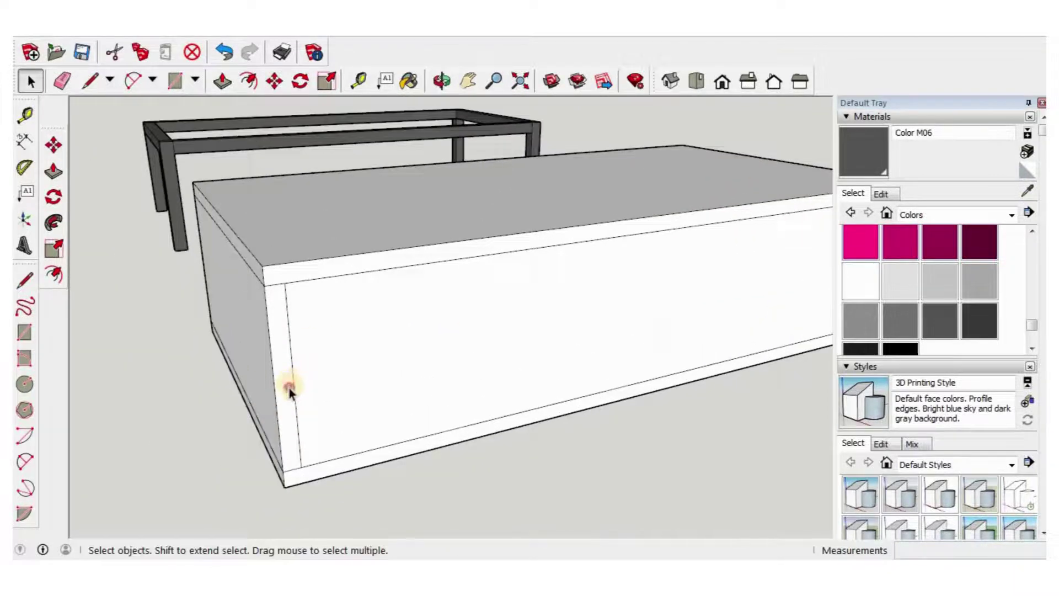
key(m)
scroll(298, 464, up, 5)
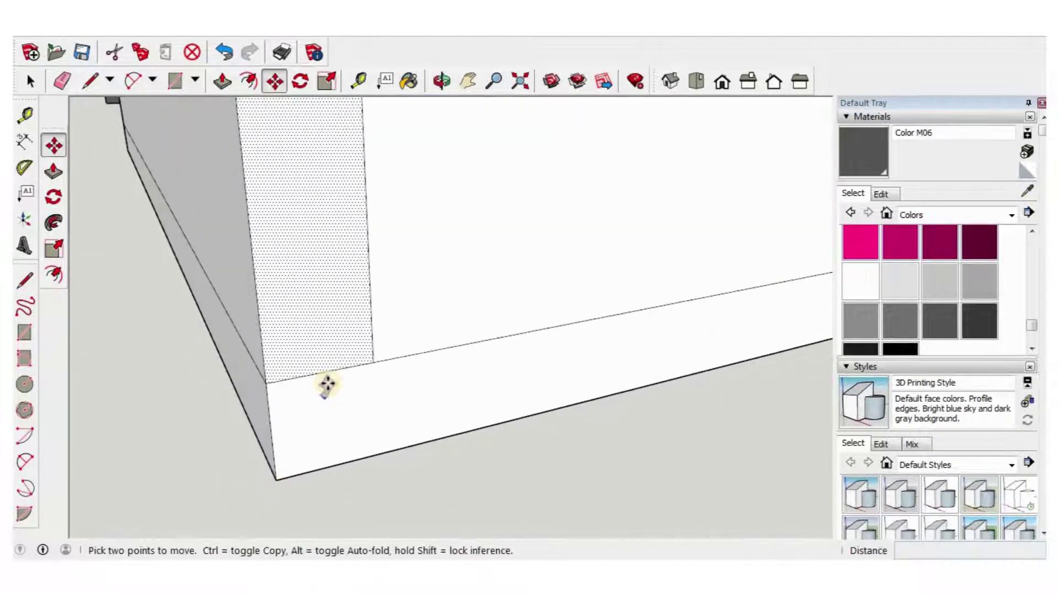
click(324, 376)
key(ctrl)
scroll(259, 433, down, 5)
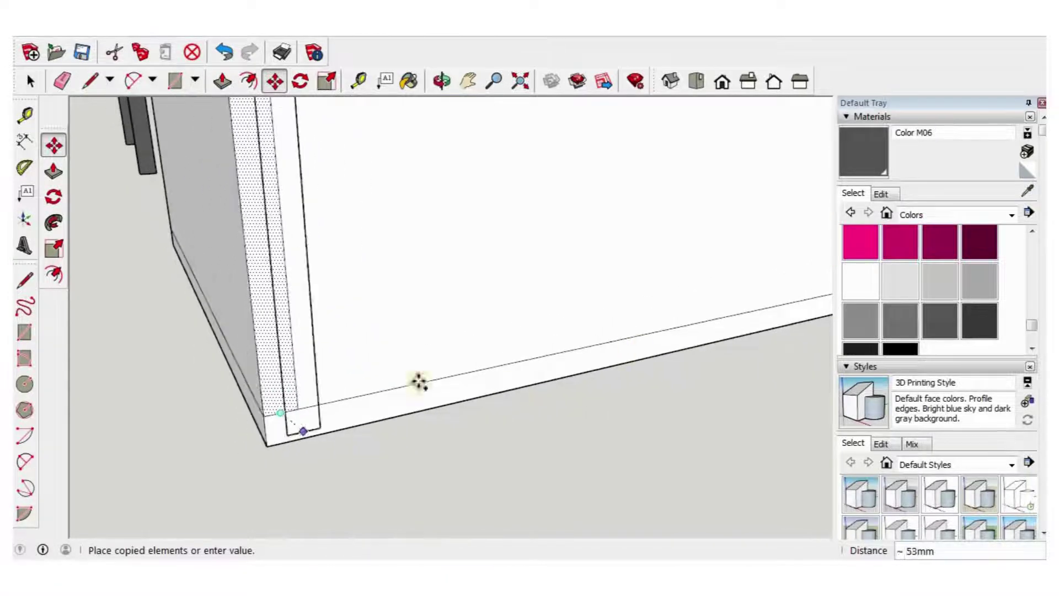
scroll(568, 356, down, 5)
click(598, 355)
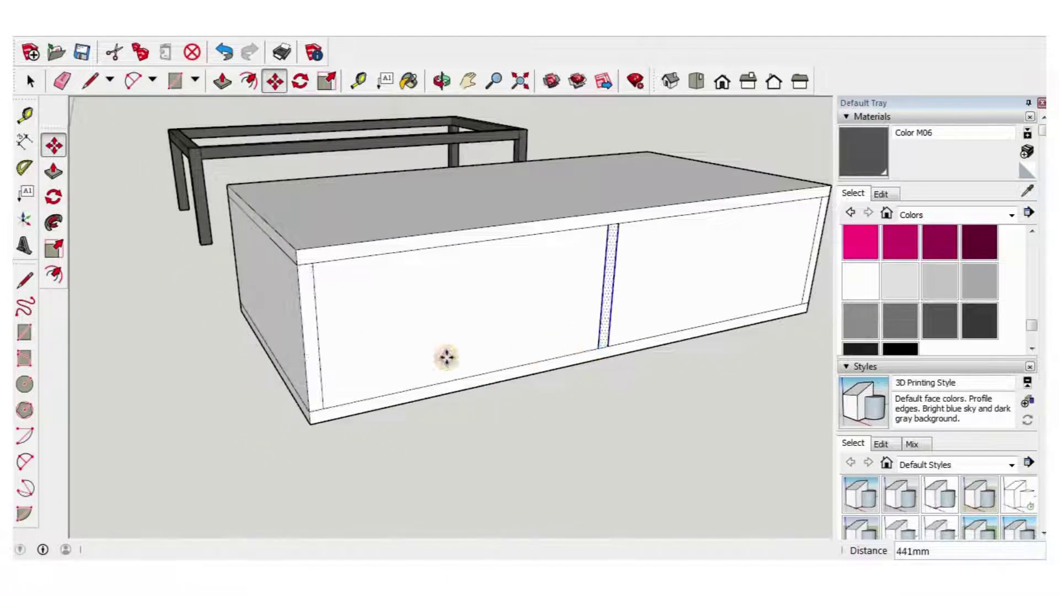
Step: On the long face towards the frame, copy one vertical end edge 18 mm inward
scroll(556, 408, up, 2)
key(space)
click(555, 400)
mouse_move(461, 302)
middle_down()
mouse_move(648, 298)
mouse_move(577, 349)
mouse_move(425, 407)
mouse_move(449, 428)
middle_up()
click(434, 418)
key(m)
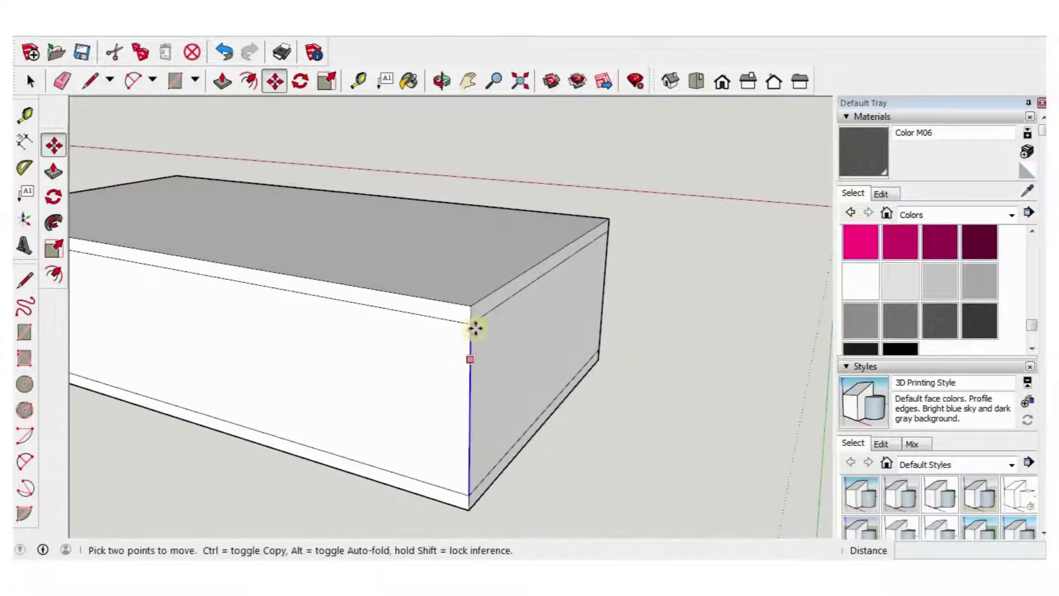
click(446, 328)
key(ctrl)
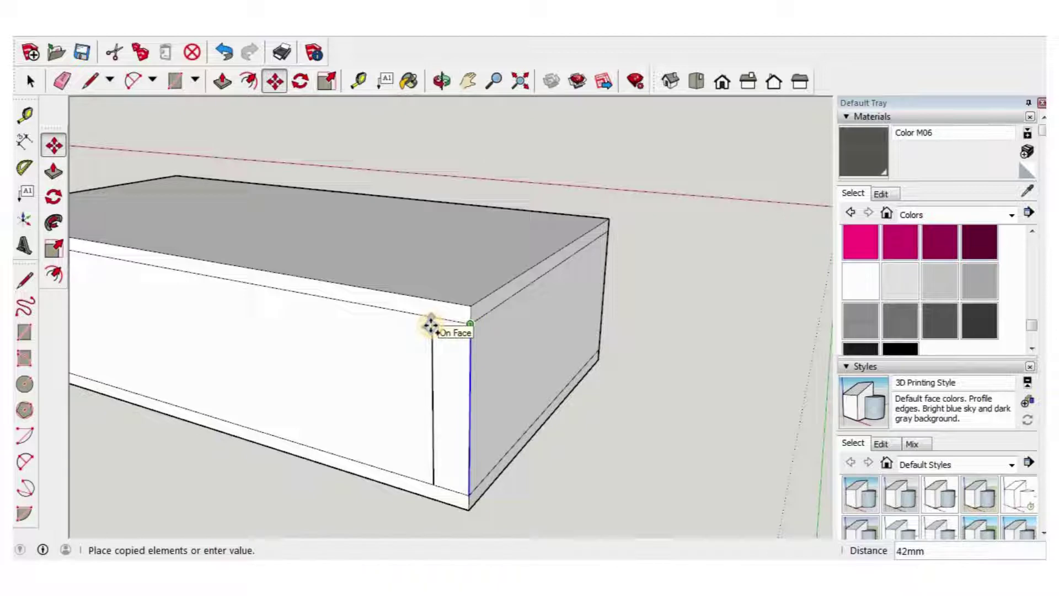
text(18)
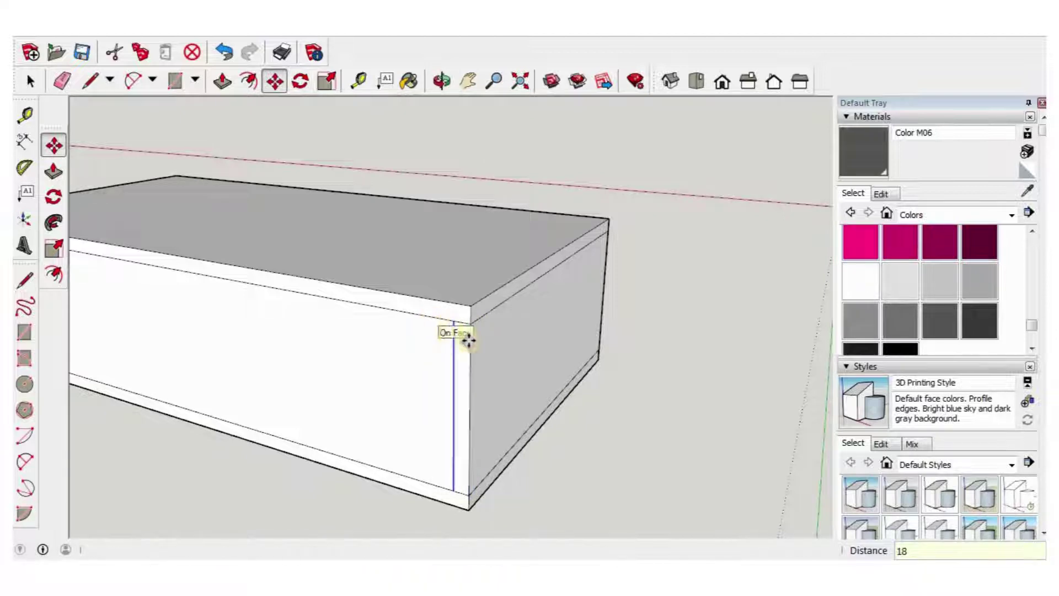
key(Return)
Step: Copy the vertical edge at the opposite end of the frame-side face 18 mm inward
scroll(468, 341, down, 5)
middle_drag(206, 310, 296, 402)
scroll(264, 403, up, 3)
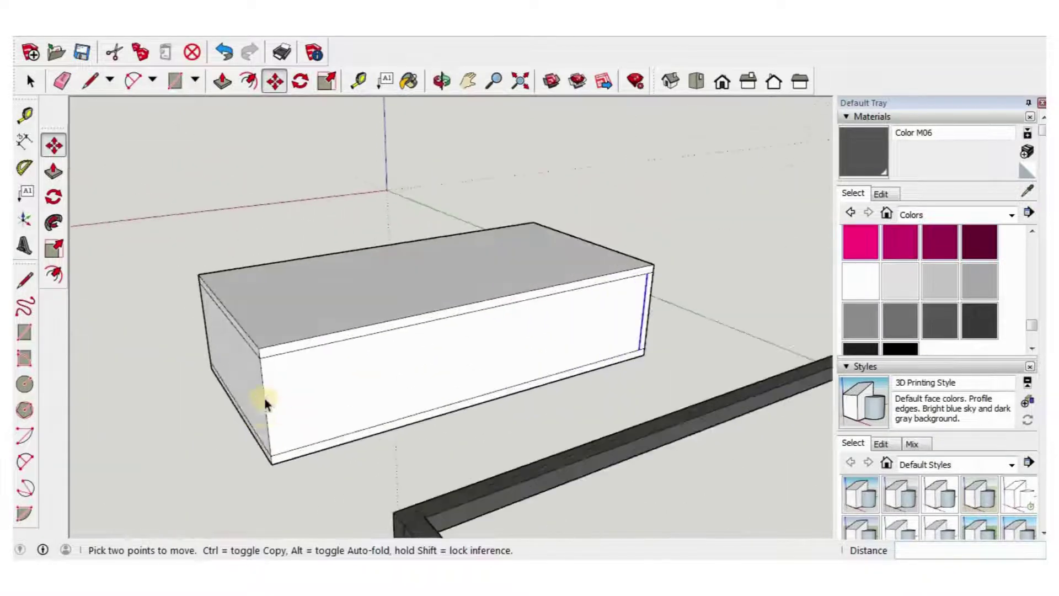
scroll(264, 400, up, 2)
key(space)
click(267, 387)
click(267, 389)
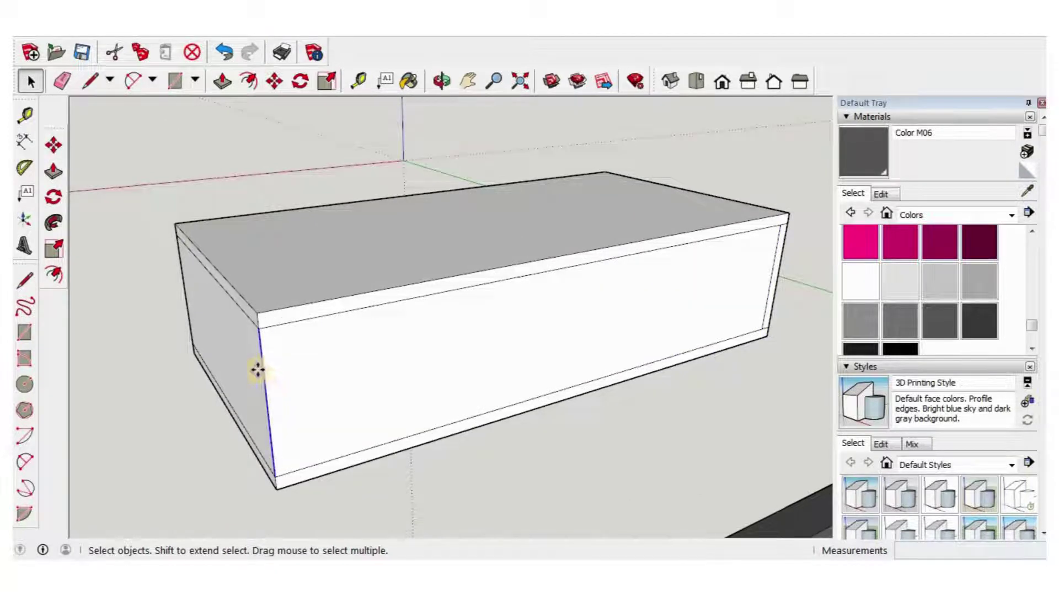
key(m)
scroll(271, 345, up, 2)
click(280, 325)
key(ctrl)
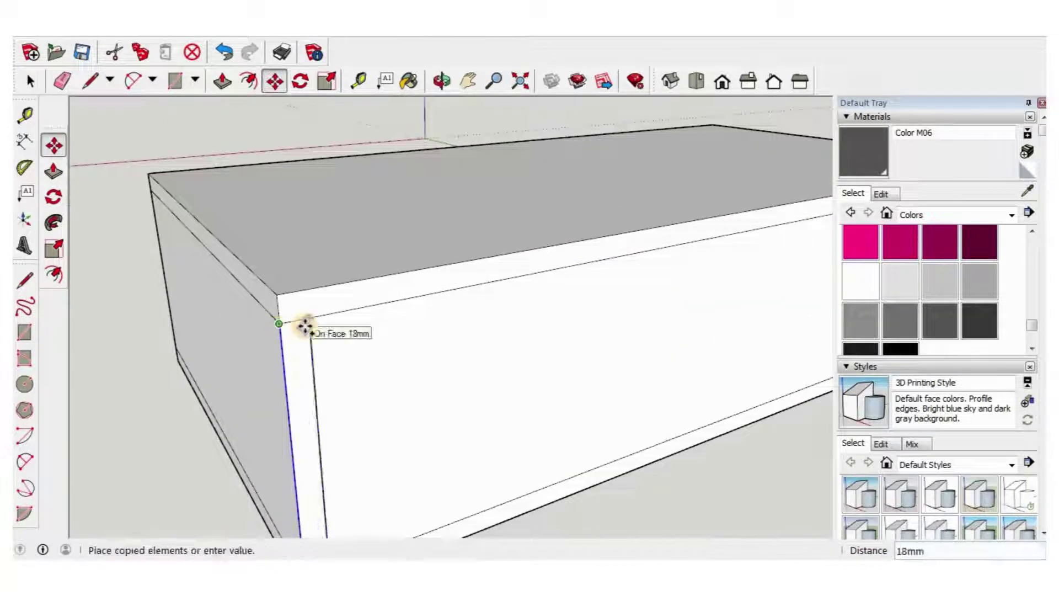
text(18)
key(Return)
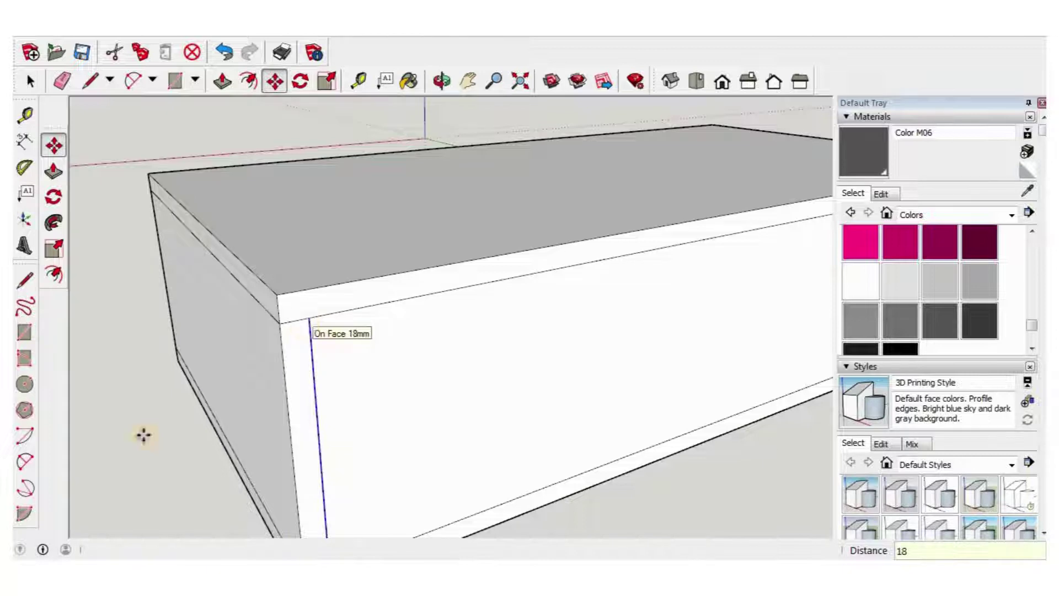
Step: Push/Pull both front panels beside the middle divider 432 mm inward to hollow out two compartments
scroll(390, 435, down, 5)
middle_drag(429, 445, 556, 466)
key(space)
middle_drag(605, 403, 412, 337)
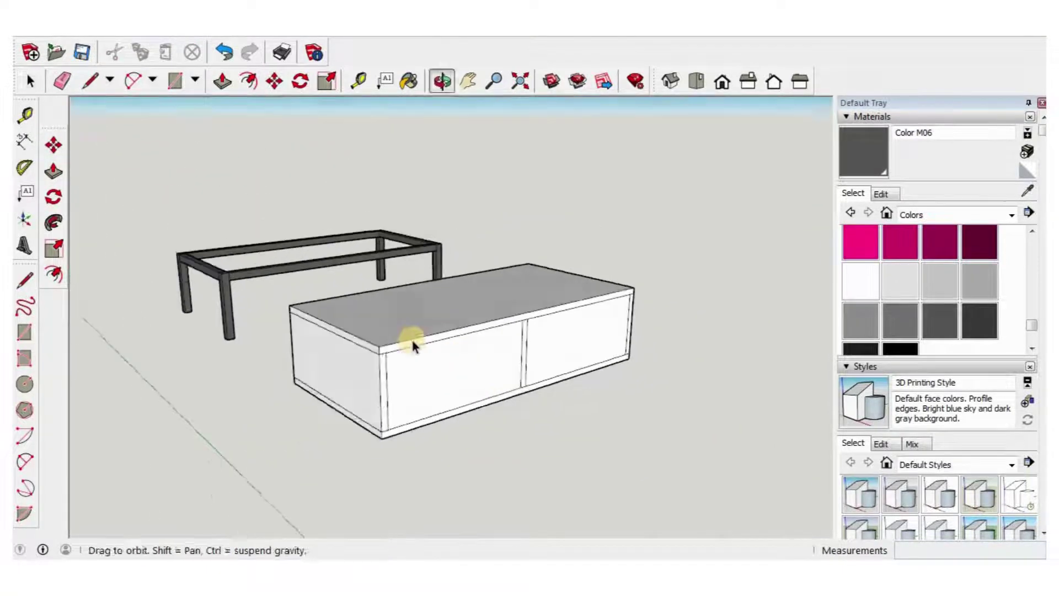
scroll(440, 406, up, 4)
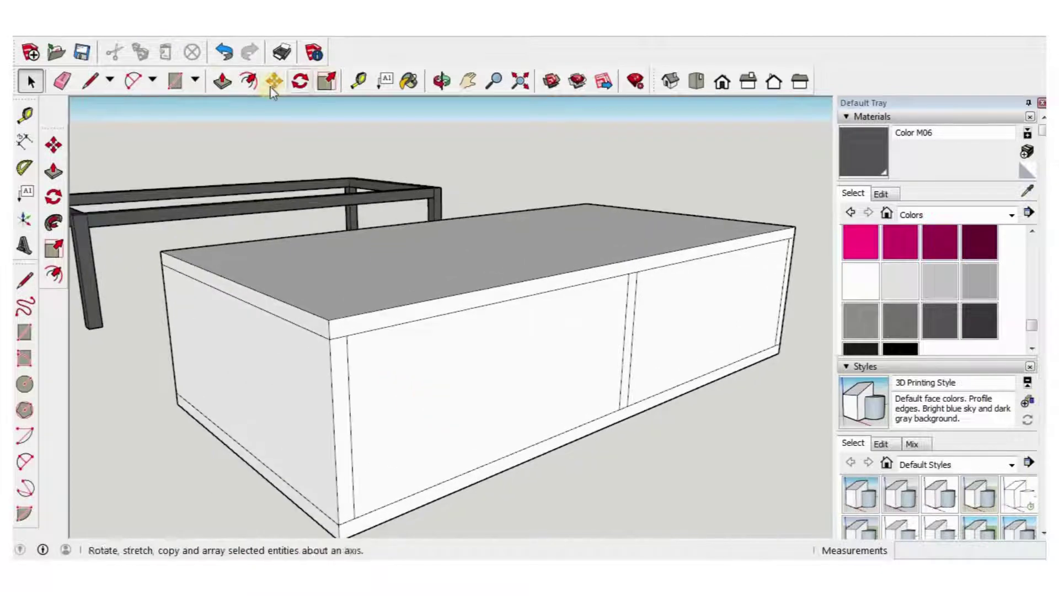
click(223, 81)
drag(485, 366, 459, 362)
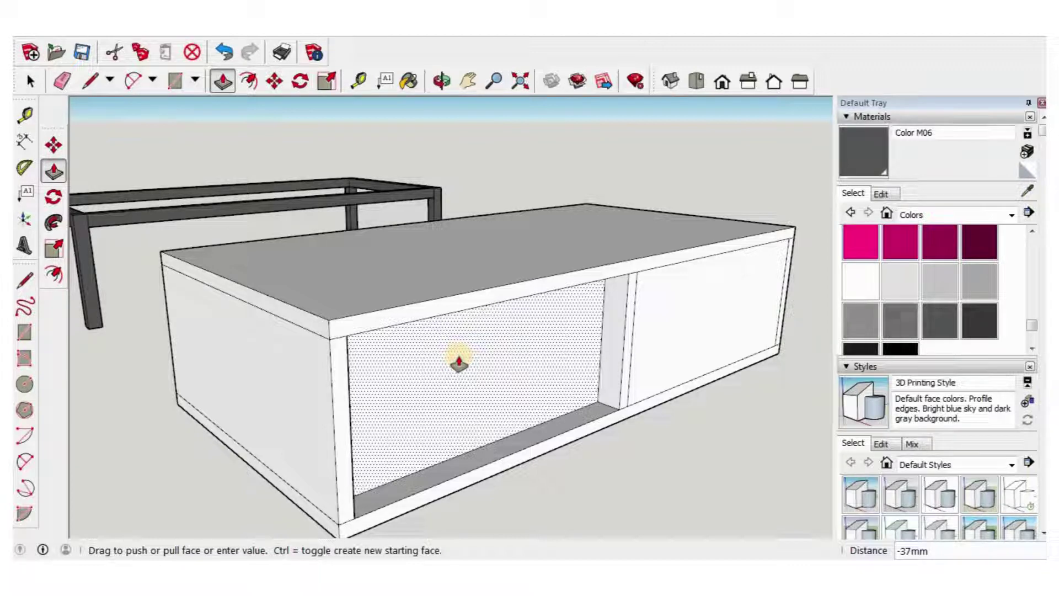
text(432)
key(Return)
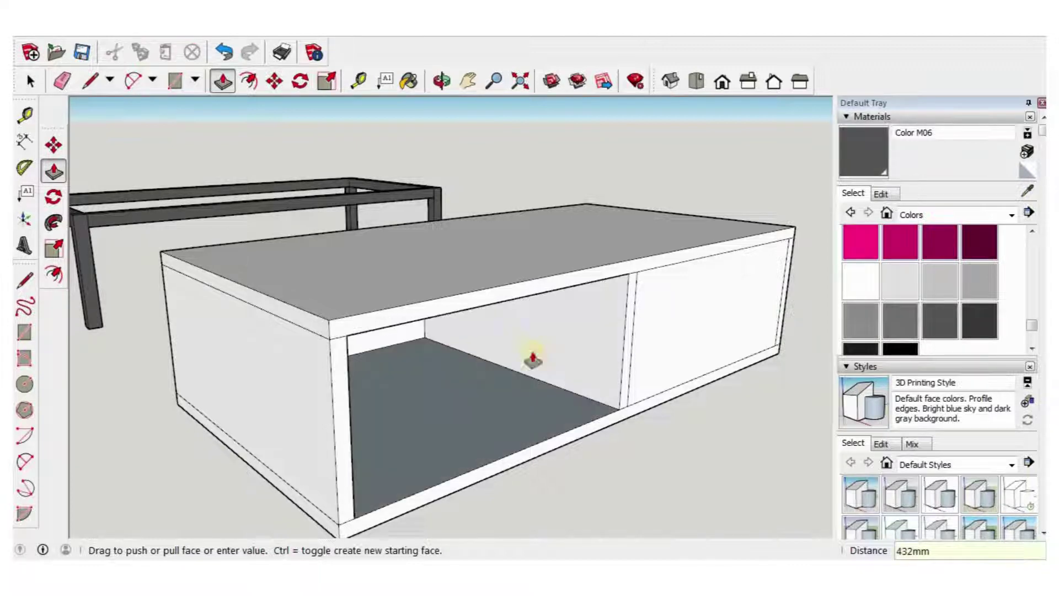
double_click(669, 344)
Step: Open the Wood material collection and paint the block's top face with Wood Cherry Original
middle_drag(669, 345, 982, 183)
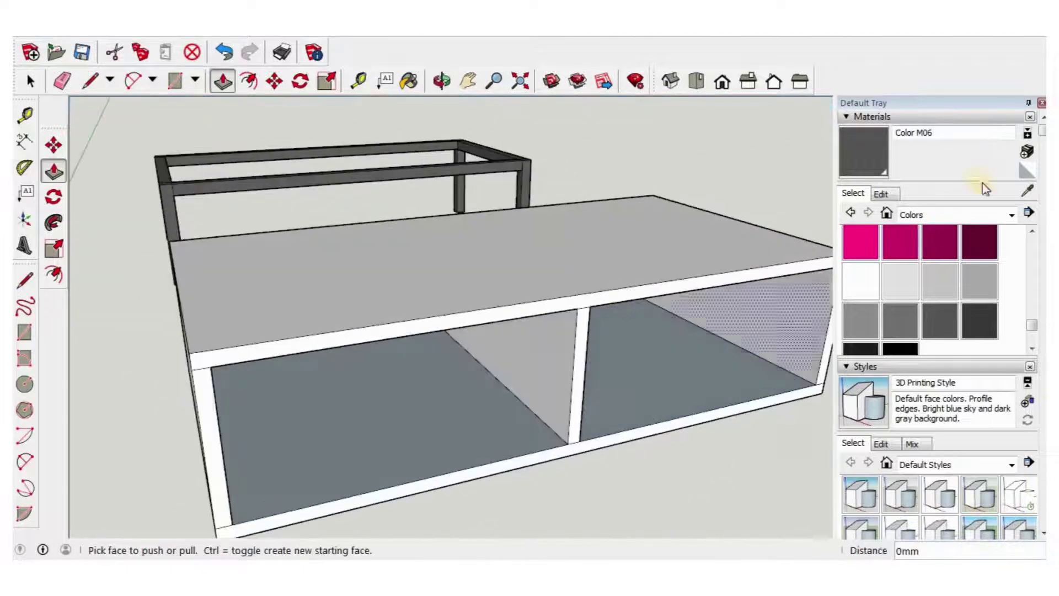
click(945, 215)
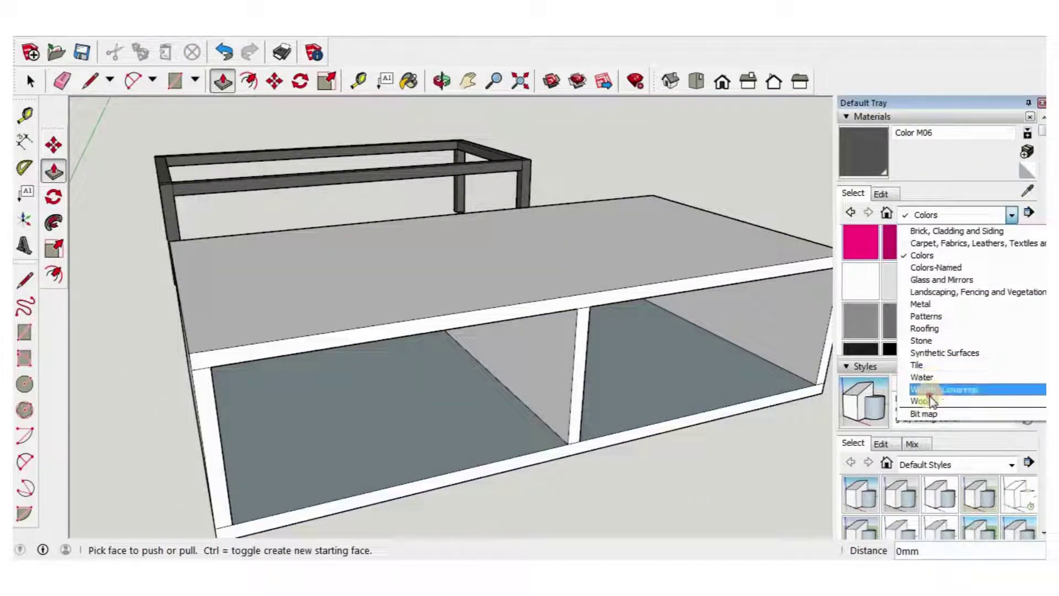
click(921, 401)
click(941, 243)
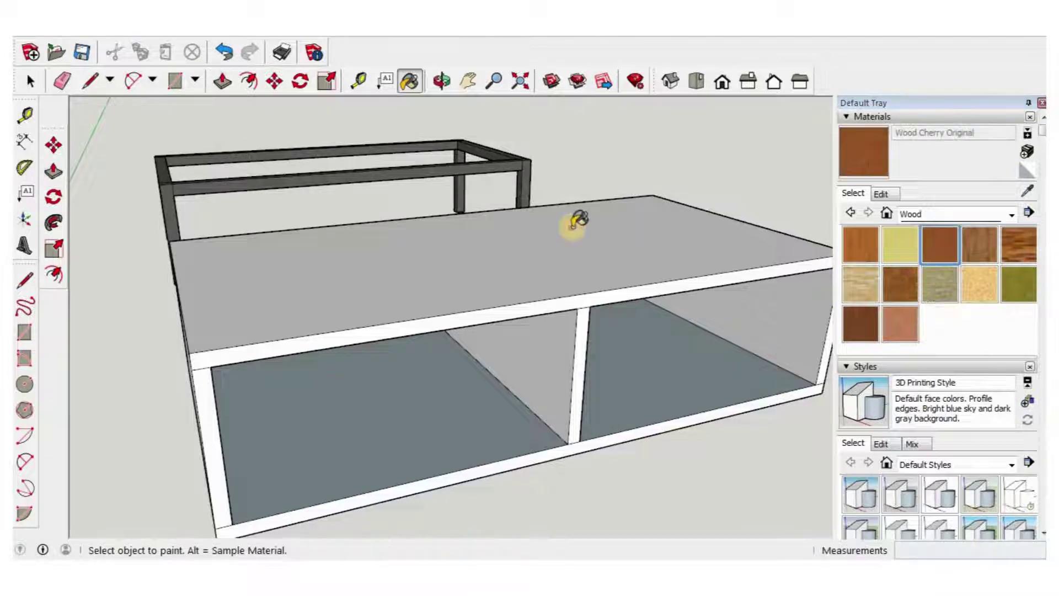
click(607, 249)
scroll(532, 248, up, 3)
scroll(535, 245, down, 2)
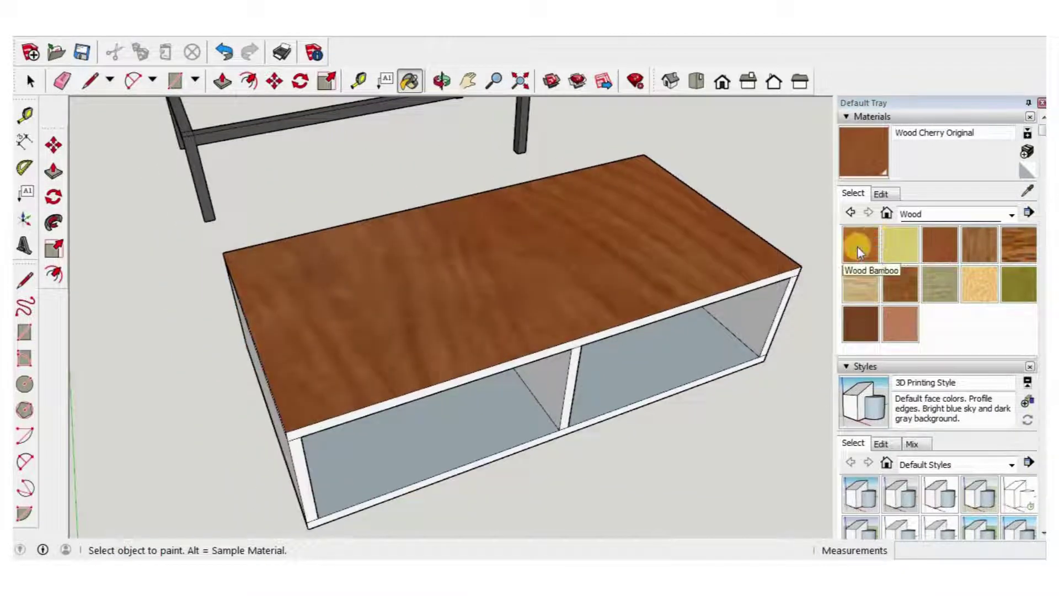
Step: Rotate the cherry wood texture on the box's top face by 90 degrees and accept the new texture position
key(space)
click(573, 274)
right_click(574, 273)
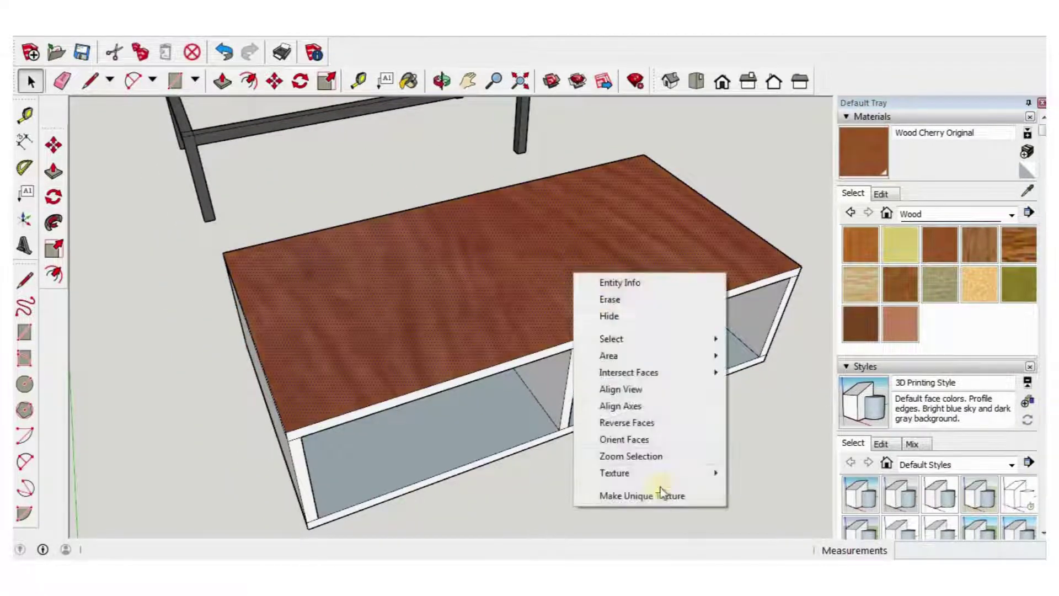
mouse_move(650, 475)
click(759, 473)
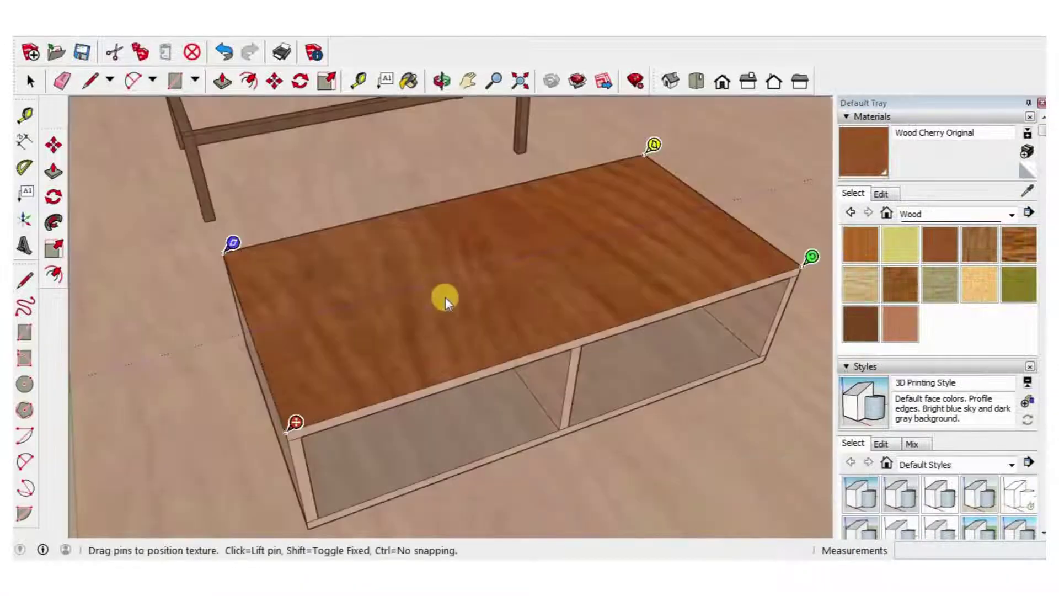
right_click(454, 311)
click(545, 371)
click(581, 369)
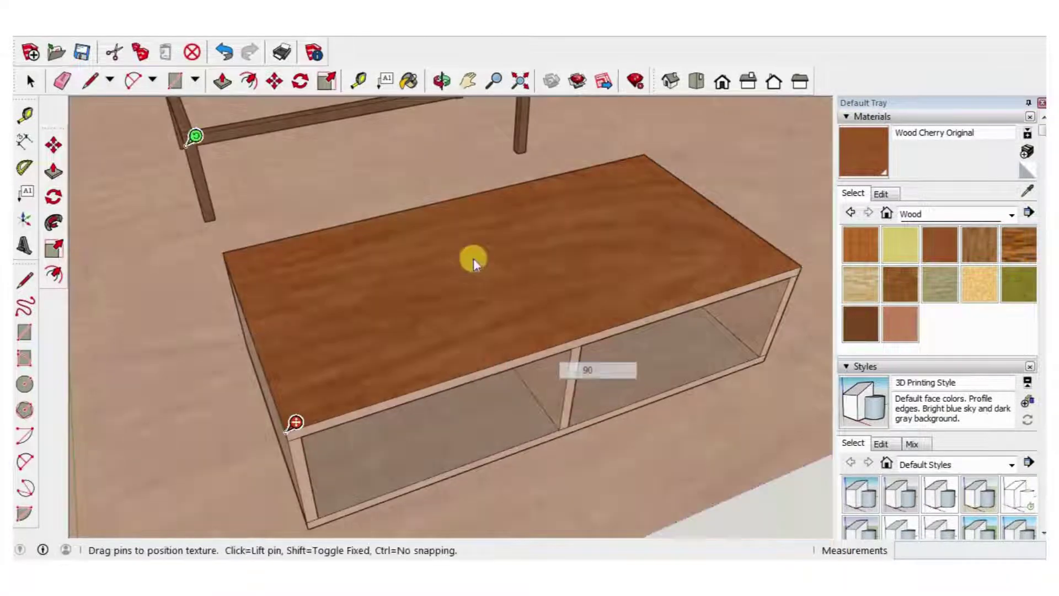
scroll(473, 258, down, 2)
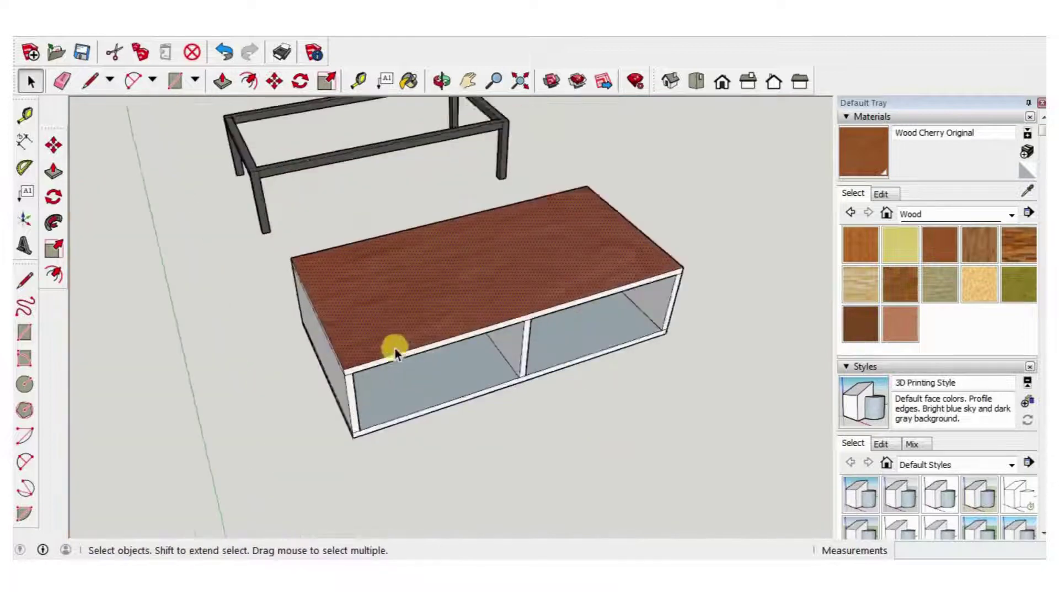
Step: Sample the rotated cherry texture from the top face and paint the top panel's front edge and both compartment floors
click(1028, 191)
scroll(464, 267, up, 2)
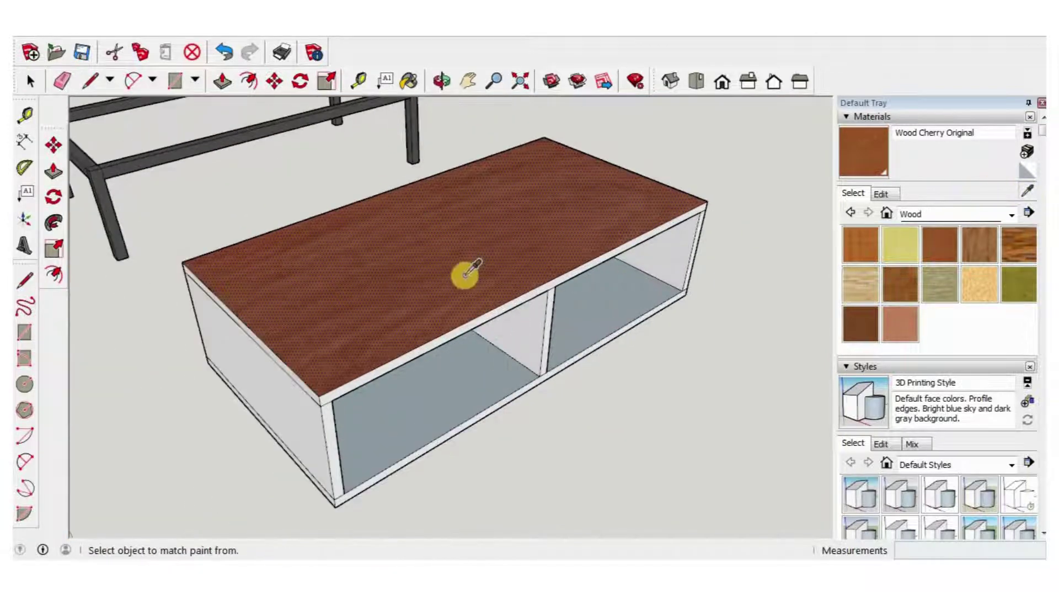
scroll(420, 342, up, 2)
click(420, 342)
click(486, 348)
click(674, 307)
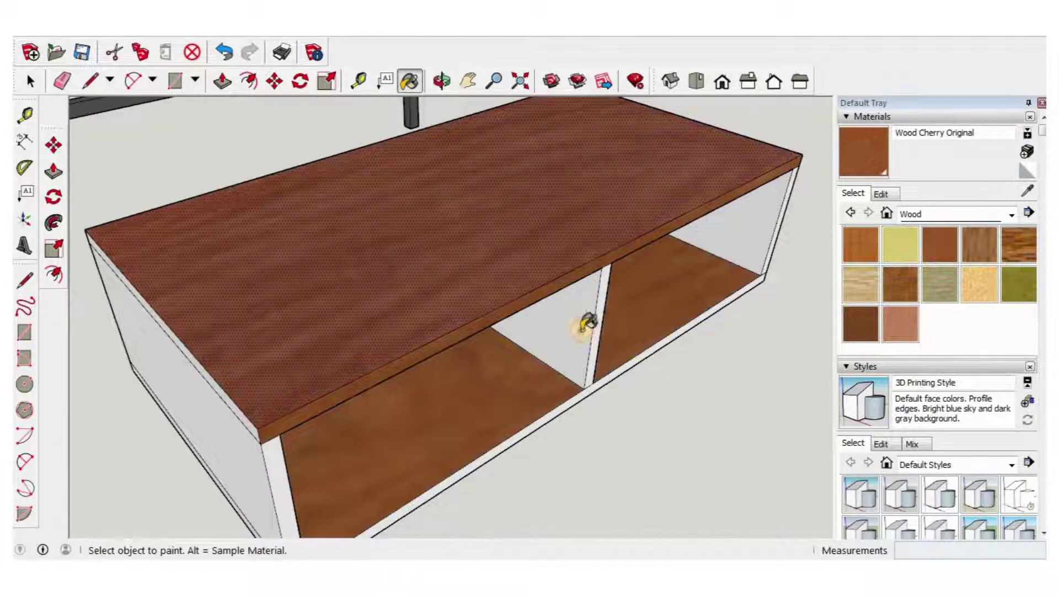
Step: Paint the divider's front edge and left side, the bottom panel's front edge and the right compartment's inner end wall with the cherry wood
click(583, 319)
click(596, 317)
click(730, 251)
click(771, 252)
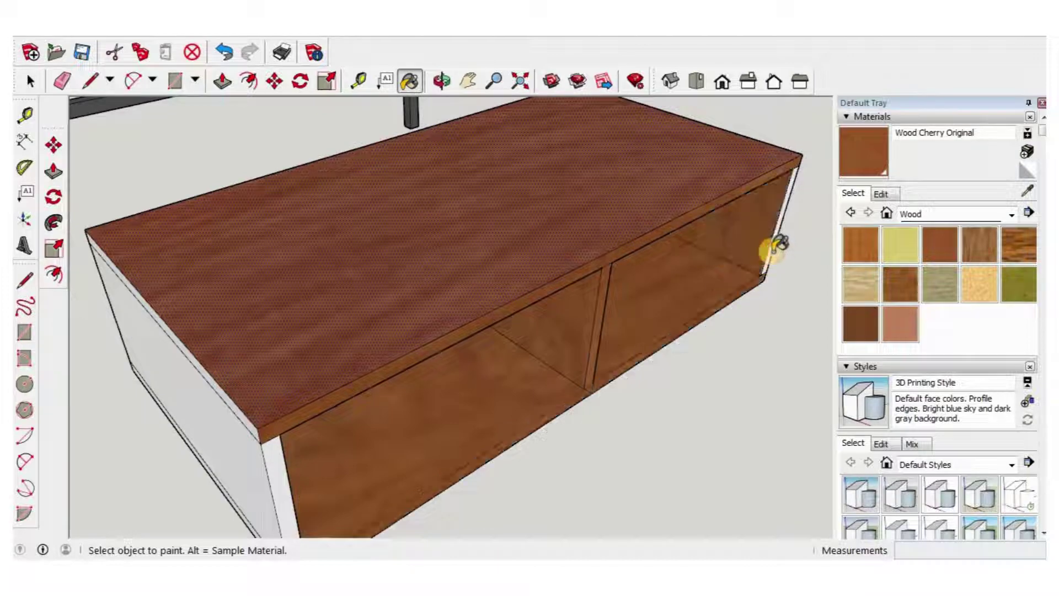
Step: Paint the front edges of both end panels and the inner back walls of both compartments with Wood Cherry Original
scroll(676, 290, down, 3)
middle_drag(607, 232, 519, 195)
scroll(454, 318, up, 2)
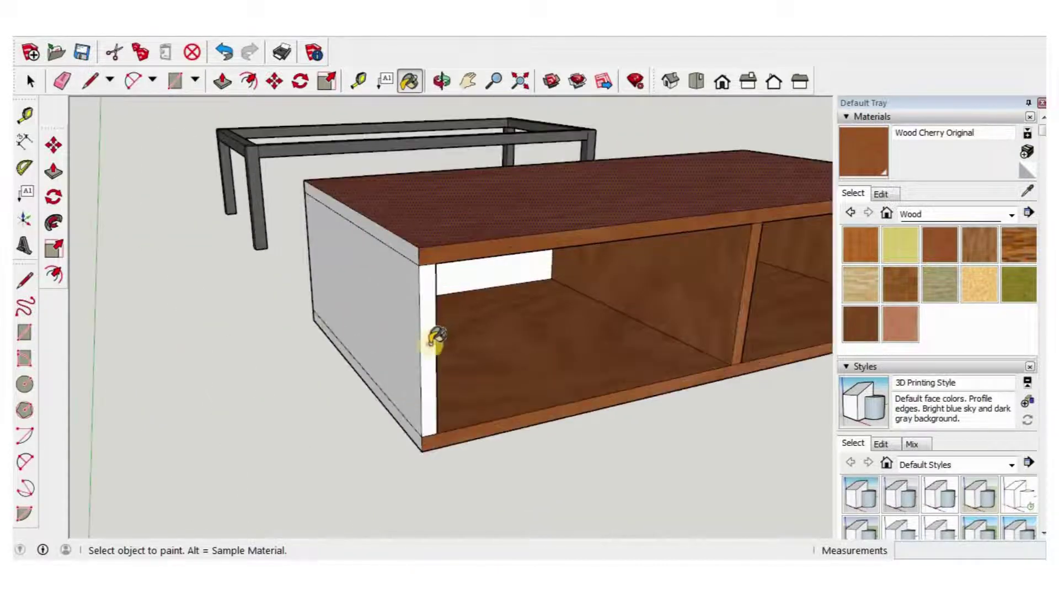
click(428, 296)
scroll(387, 293, down, 3)
middle_drag(387, 293, 716, 283)
scroll(739, 265, up, 3)
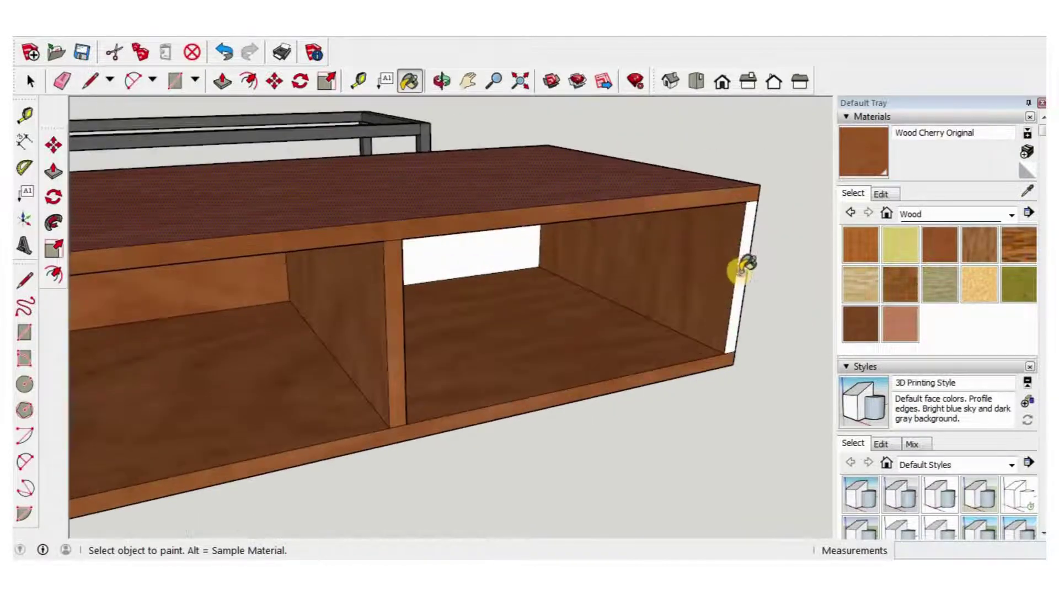
click(743, 265)
click(492, 243)
Step: Paint the right end of the box, including its upper and lower panel edges, with Wood Cherry Original
scroll(433, 315, down, 3)
middle_drag(432, 314, 466, 348)
scroll(483, 268, up, 3)
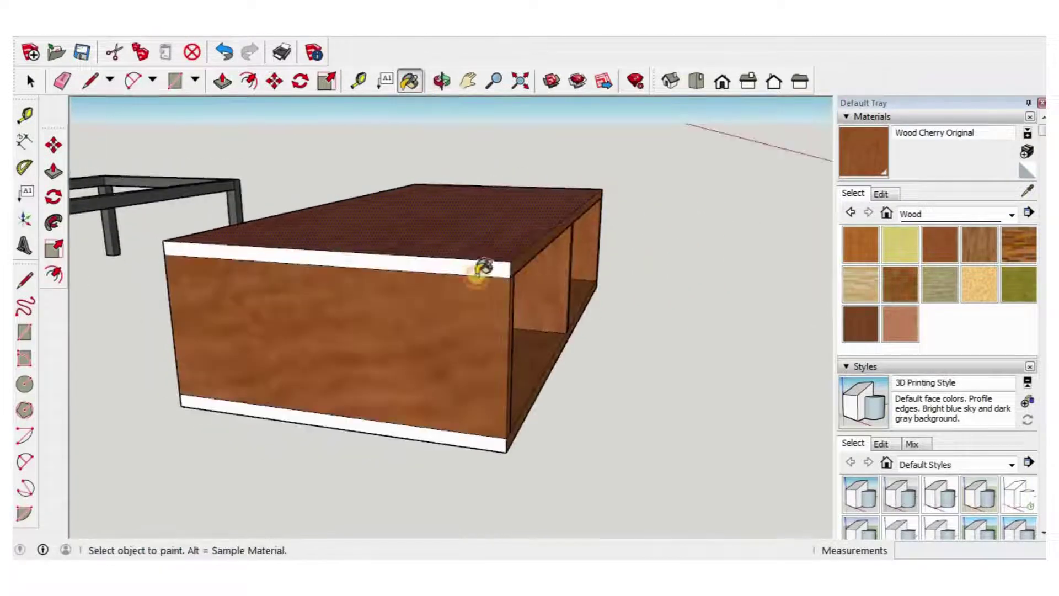
click(478, 269)
click(373, 426)
Step: Paint the long face towards the frame, its upper and lower strips and one vertical strip with the cherry wood
mouse_move(186, 355)
middle_down()
mouse_move(605, 338)
mouse_move(561, 344)
middle_up()
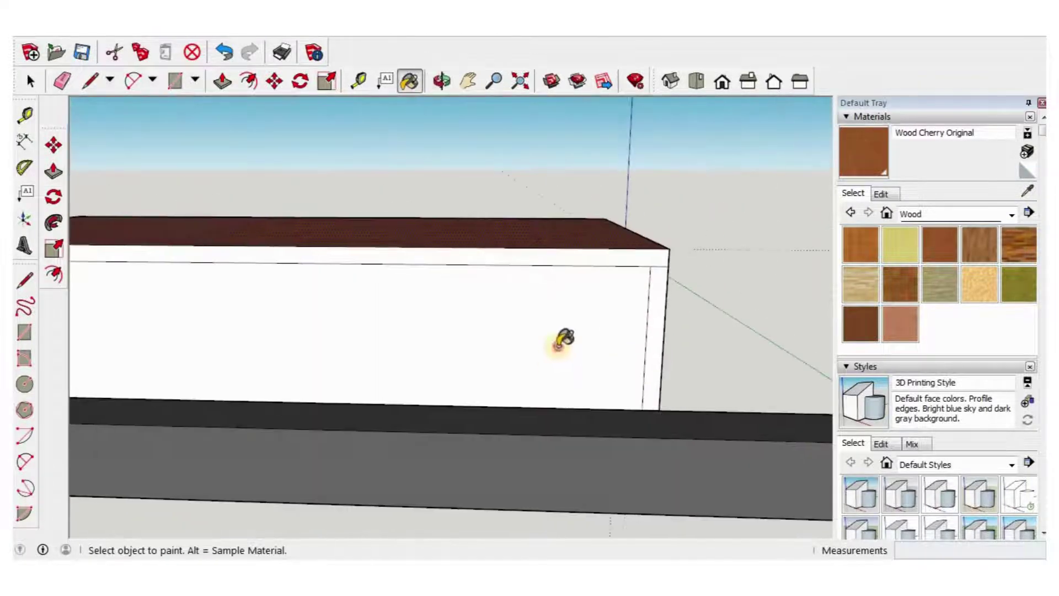
click(576, 306)
mouse_move(577, 307)
middle_down()
mouse_move(428, 400)
mouse_move(513, 368)
middle_up()
click(534, 362)
click(536, 398)
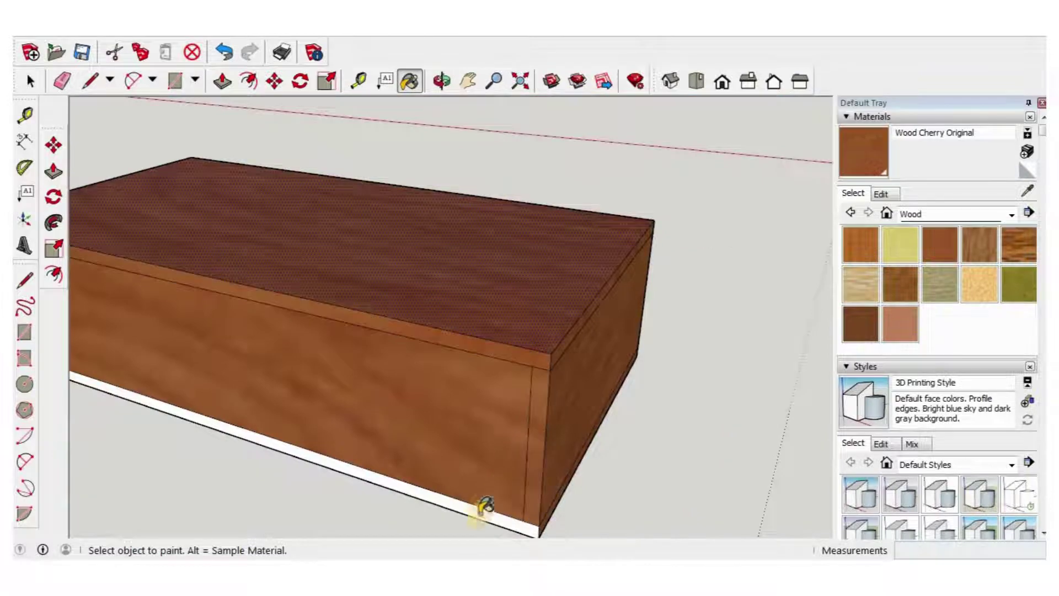
click(518, 524)
Step: Paint the remaining vertical strip of the back and the box's opposite end with its panel edges in cherry wood
scroll(591, 359, down, 3)
scroll(165, 297, up, 3)
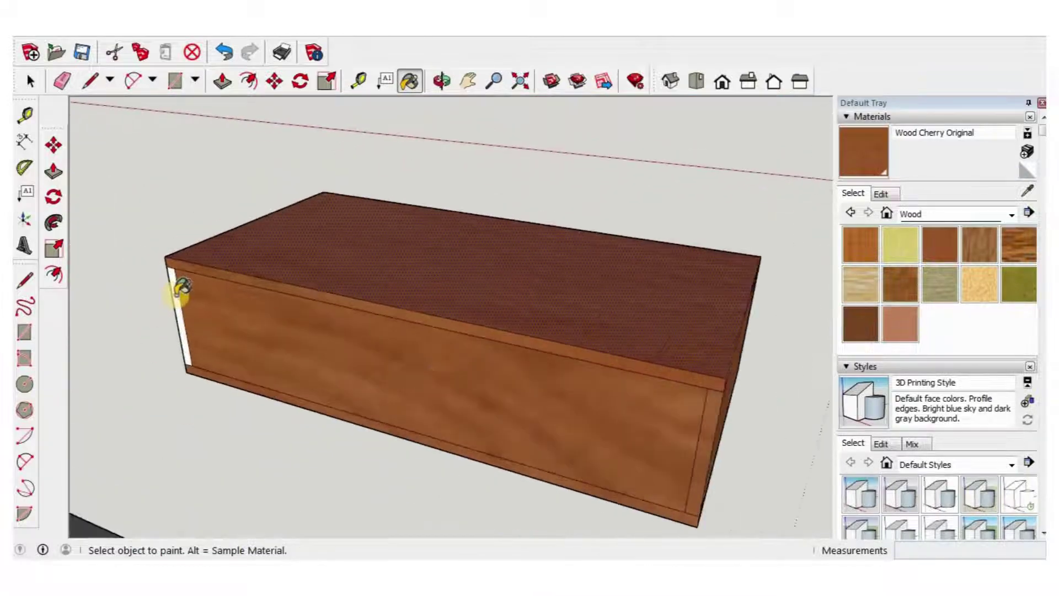
mouse_move(243, 301)
middle_down()
mouse_move(593, 289)
mouse_move(484, 303)
middle_up()
click(476, 322)
click(478, 312)
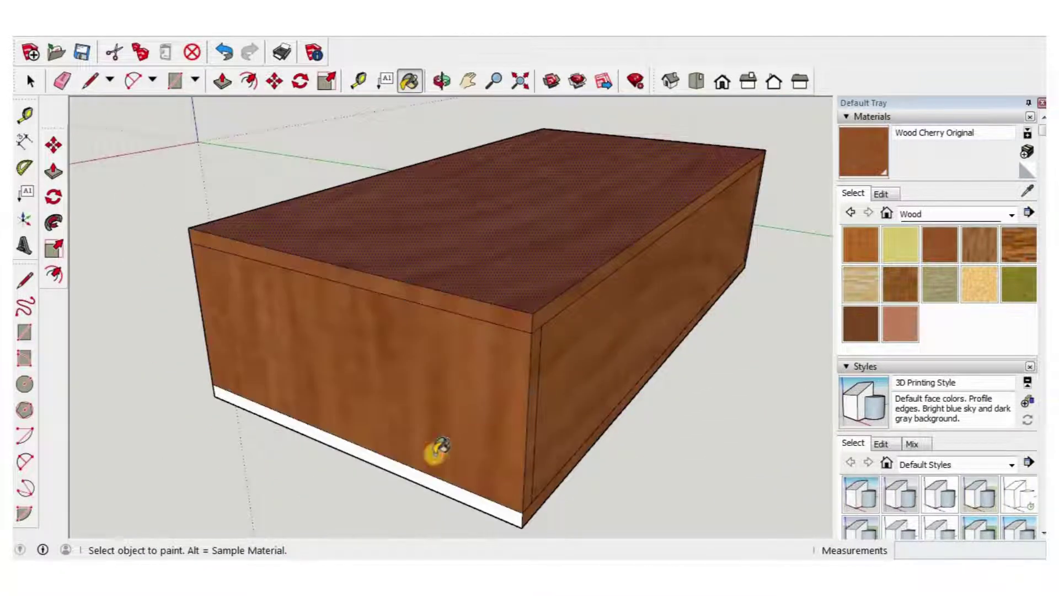
click(428, 475)
Step: Paint the divider's unpainted side and the left compartment's inner end wall with Wood Cherry Original, then clear the selection
middle_drag(692, 360, 811, 336)
middle_drag(554, 364, 717, 358)
click(338, 308)
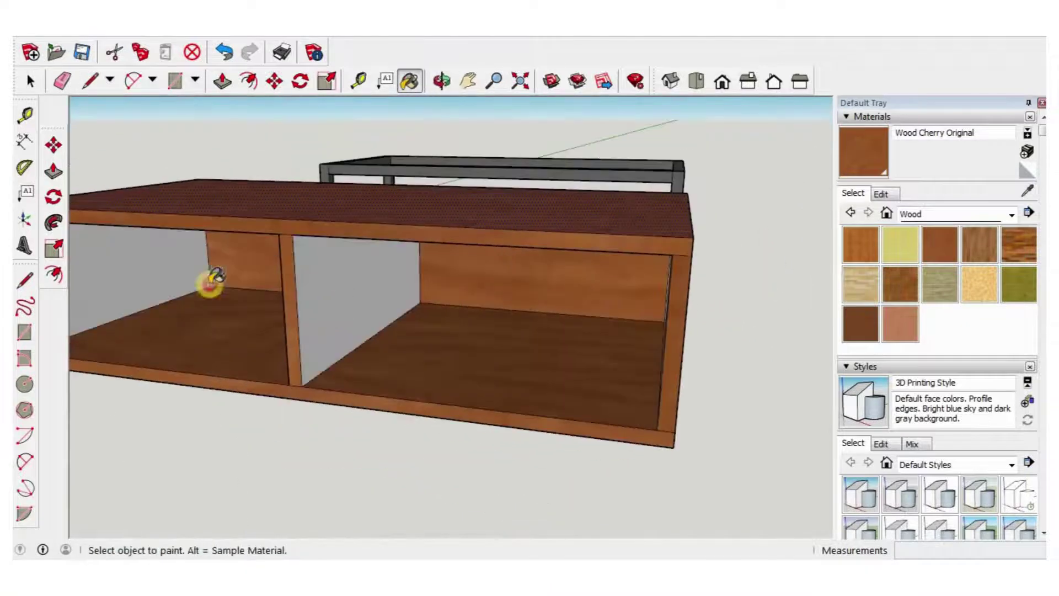
click(206, 281)
scroll(671, 312, down, 3)
mouse_move(670, 312)
middle_down()
mouse_move(733, 331)
mouse_move(638, 362)
mouse_move(428, 392)
mouse_move(701, 396)
mouse_move(428, 372)
middle_up()
key(space)
scroll(402, 375, up, 3)
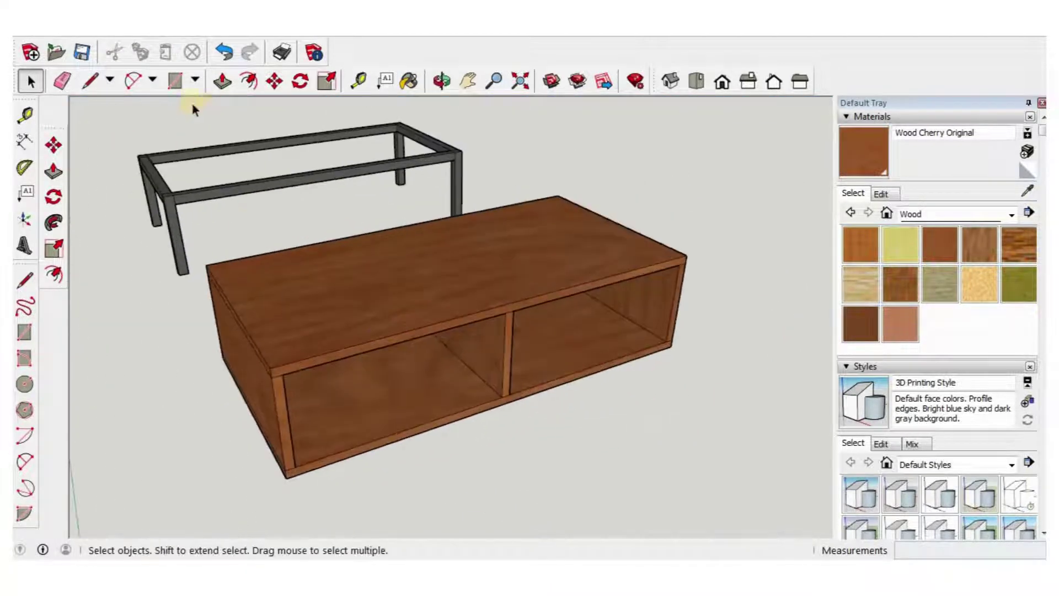
Step: Draw a 423 x 189 mm rectangle across the front opening of the left compartment
click(176, 82)
middle_drag(303, 402, 307, 294)
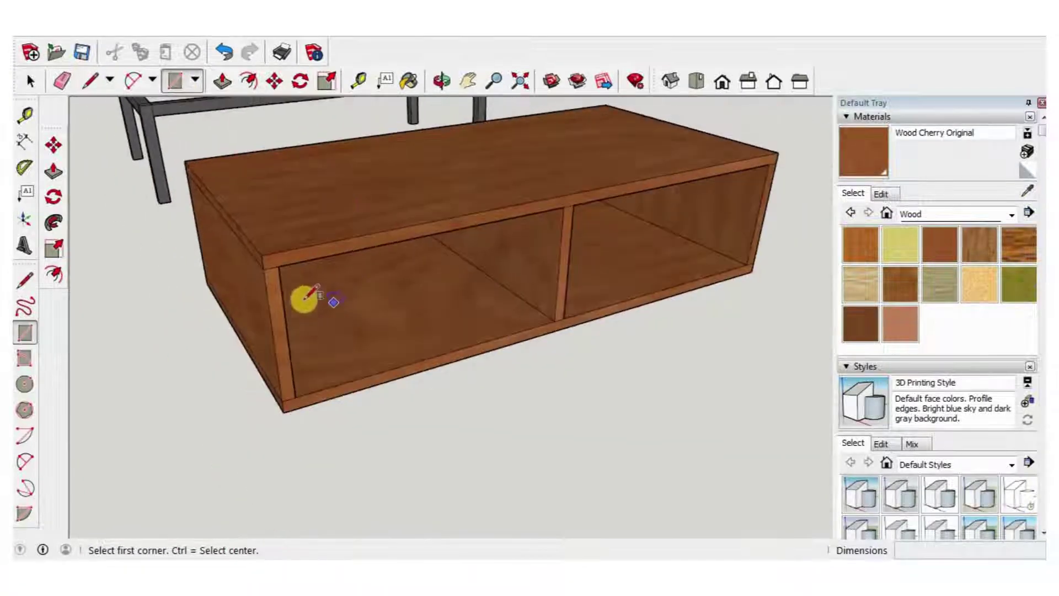
scroll(304, 298, up, 3)
click(252, 241)
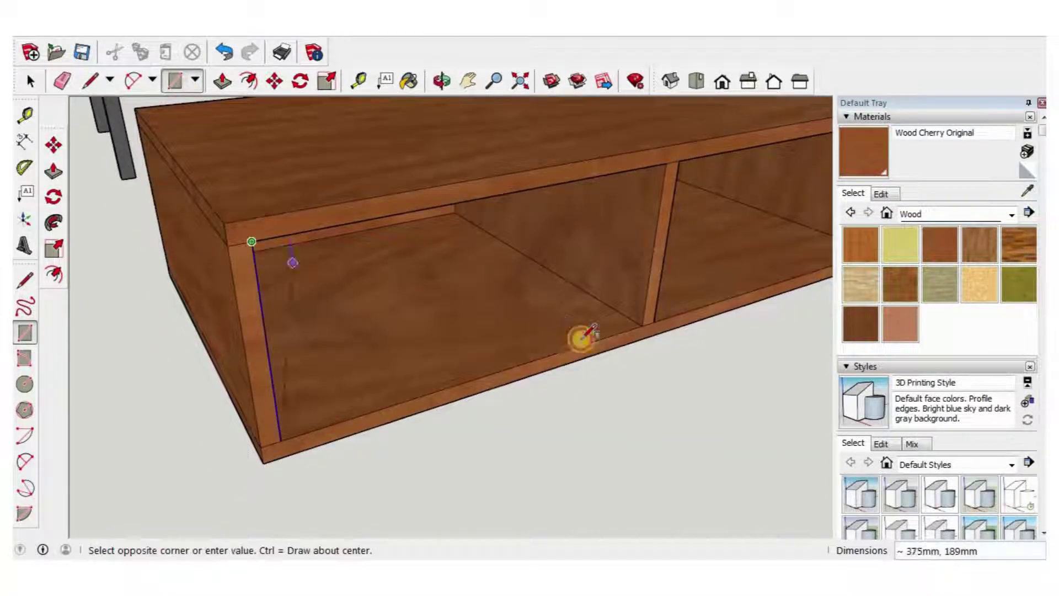
click(642, 326)
scroll(414, 284, down, 4)
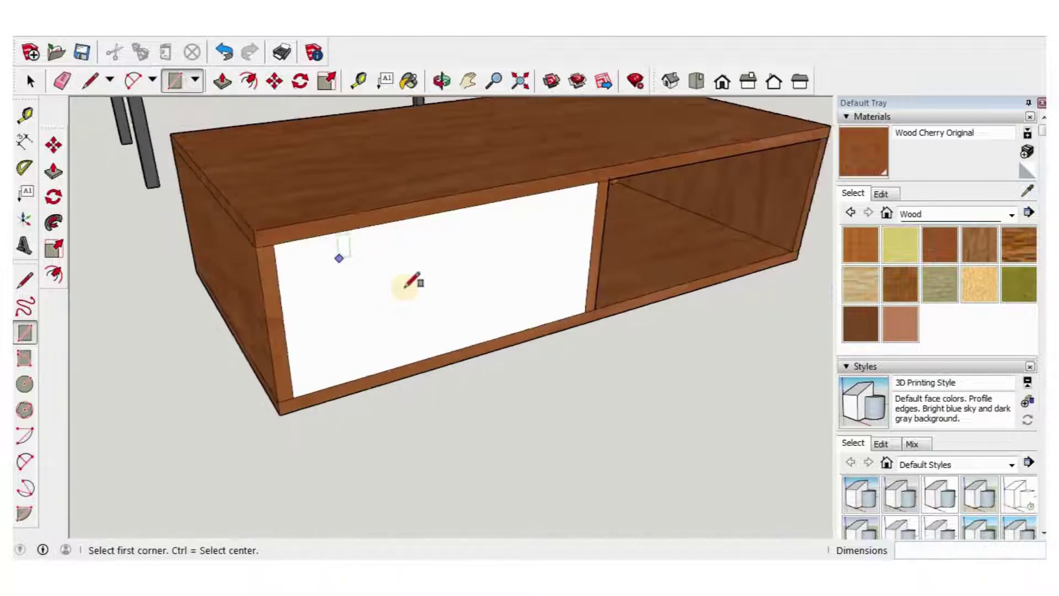
Step: Copy the rectangular face 600 mm out in front of the box along the green axis and delete the original face
key(space)
click(406, 282)
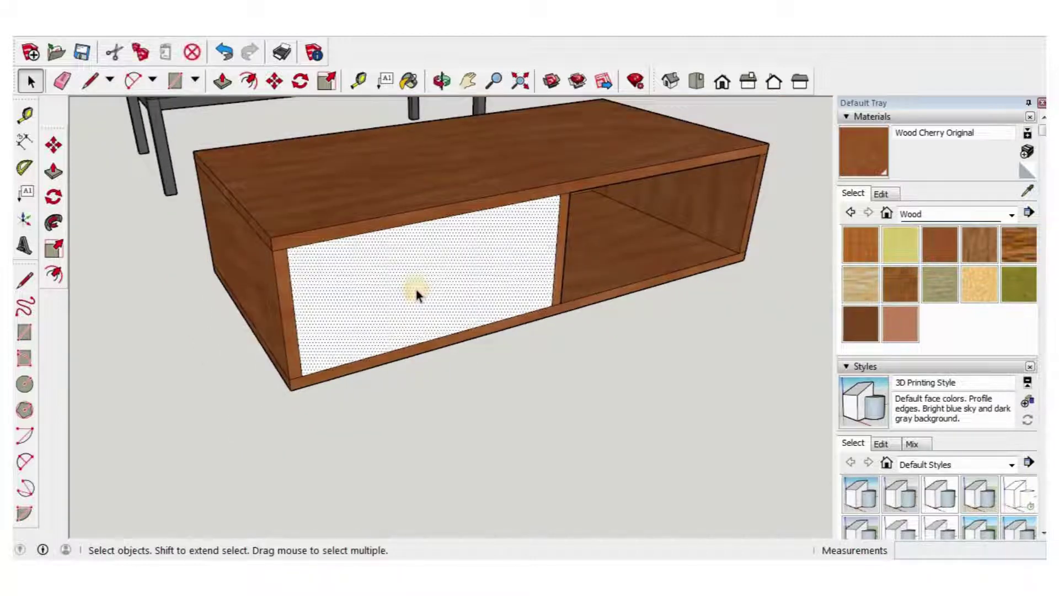
middle_drag(416, 290, 485, 319)
key(m)
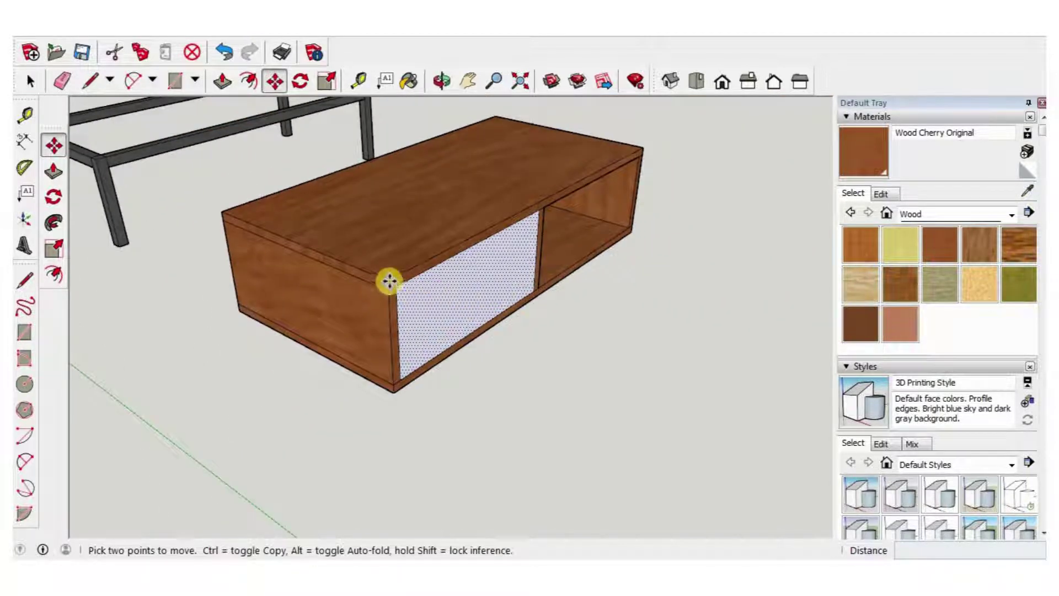
click(389, 281)
key(ctrl)
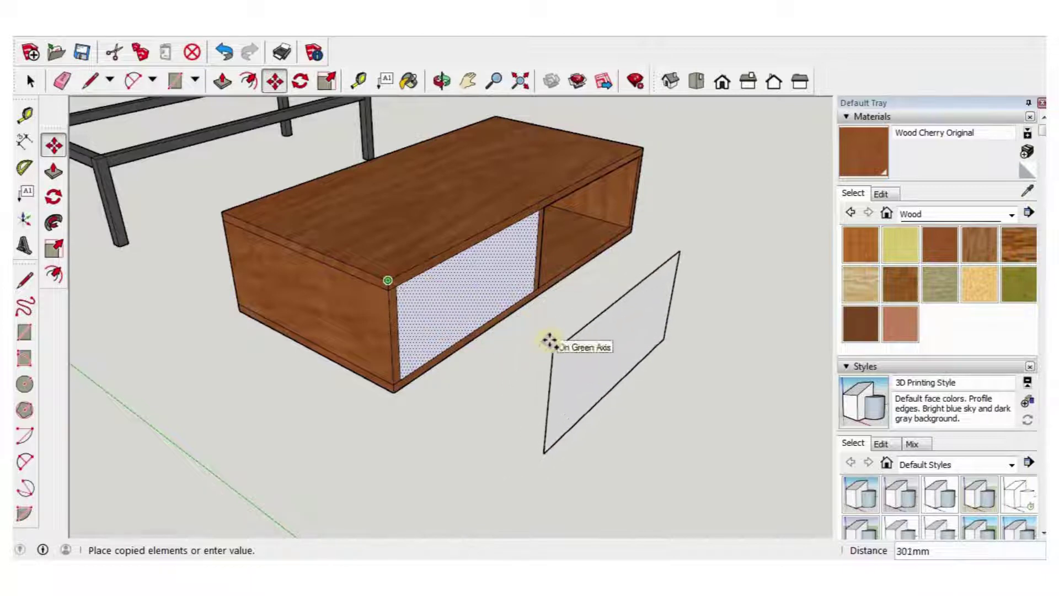
key(Return)
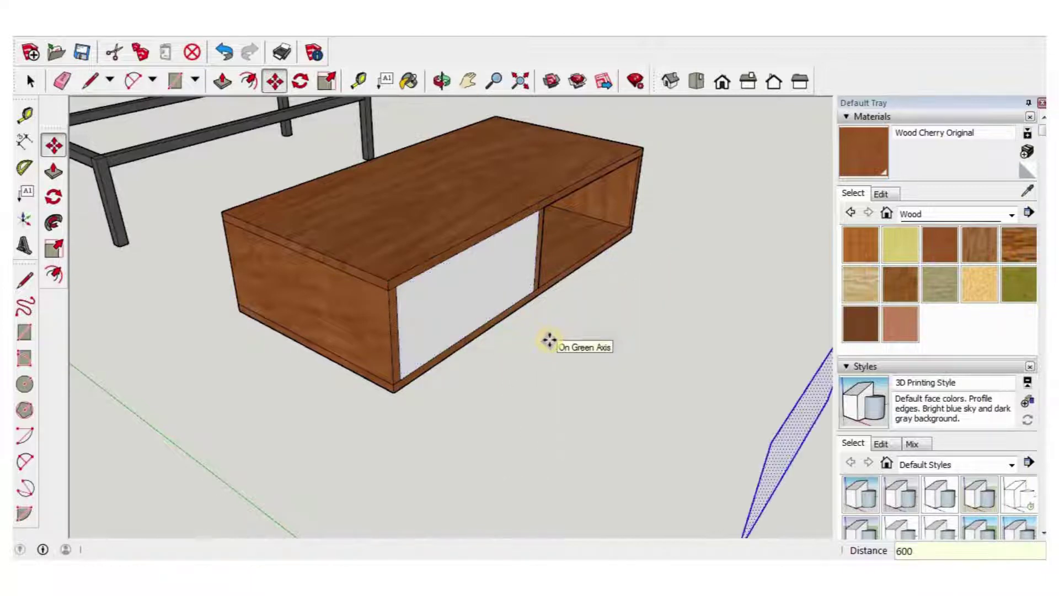
key(space)
key(Delete)
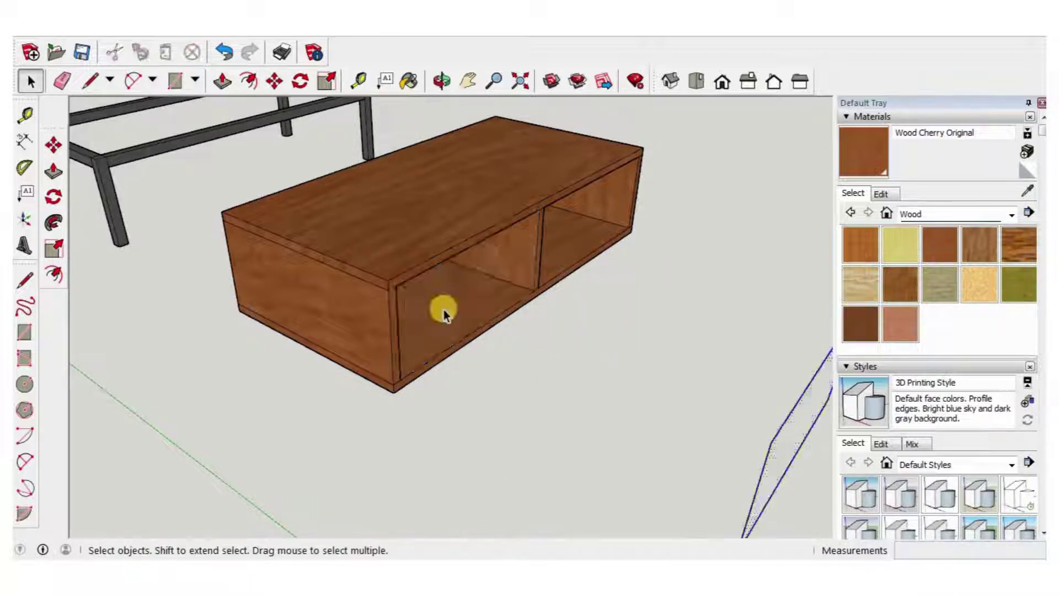
Step: Switch to the top view to show the box and the area around it
click(695, 83)
scroll(502, 312, down, 3)
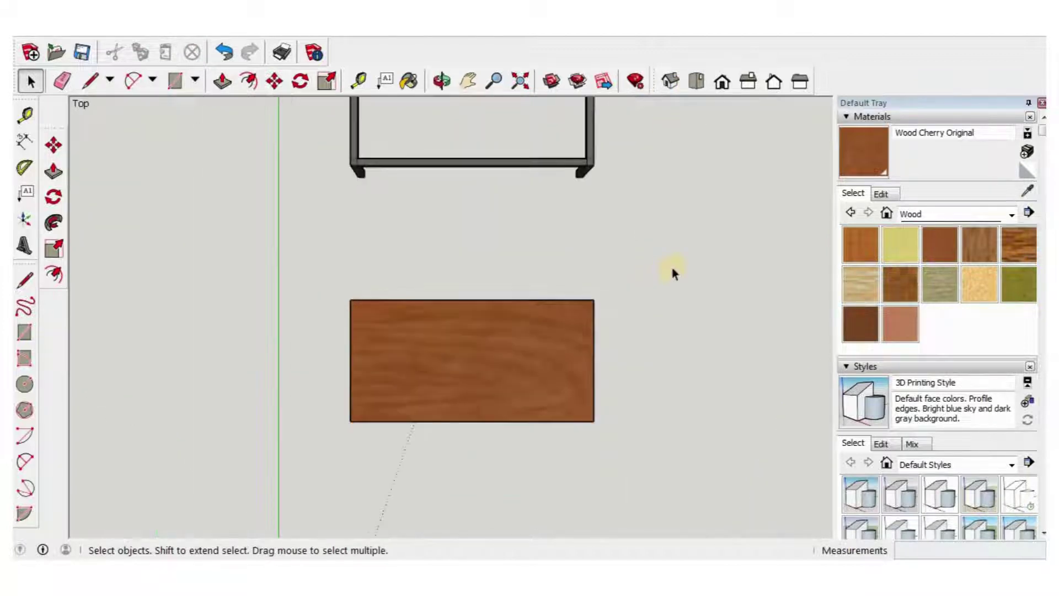